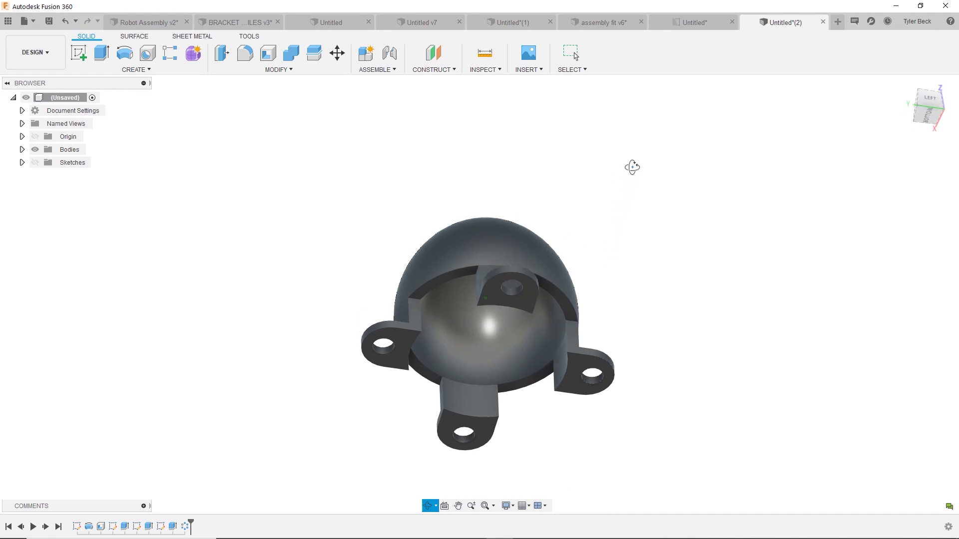
- Orbit the finished dome with its four lugs from several angles, then start a new blank design
{"action": "key", "text": "Escape"}
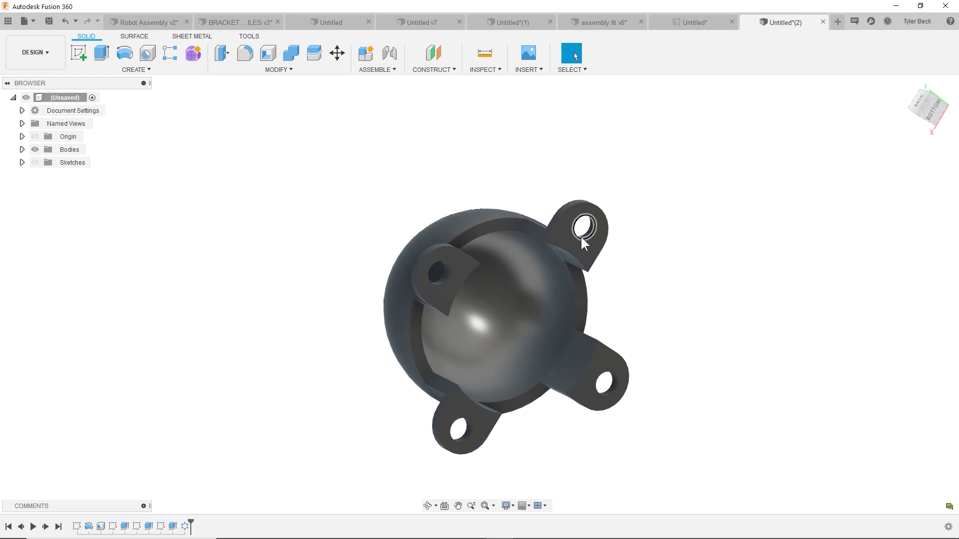
{"action": "key", "text": "F4"}
{"action": "left_click_drag", "start_coordinate": [599, 268], "coordinate": [644, 249]}
{"action": "key", "text": "Escape"}
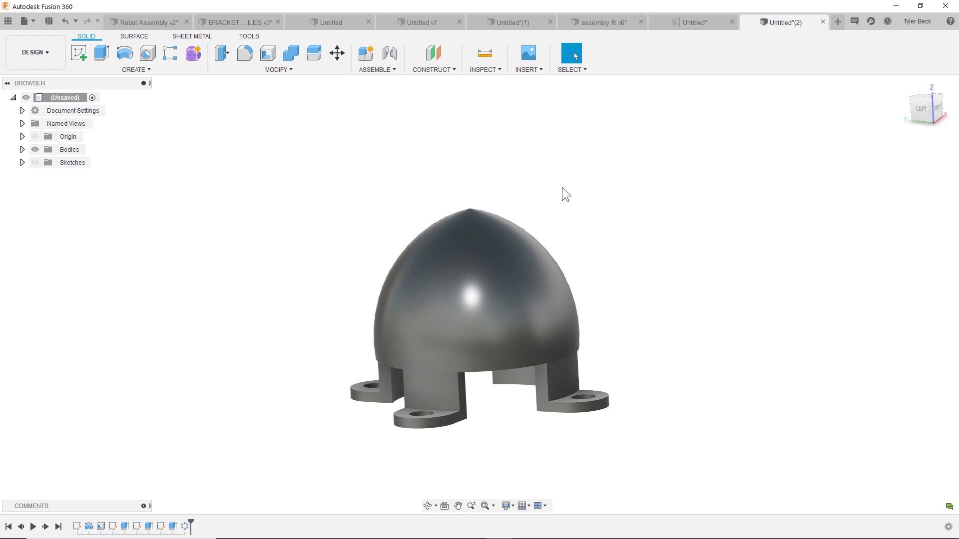
{"action": "middle_click_drag", "start_coordinate": [548, 211], "coordinate": [635, 254], "text": "shift"}
{"action": "left_click", "coordinate": [837, 22]}
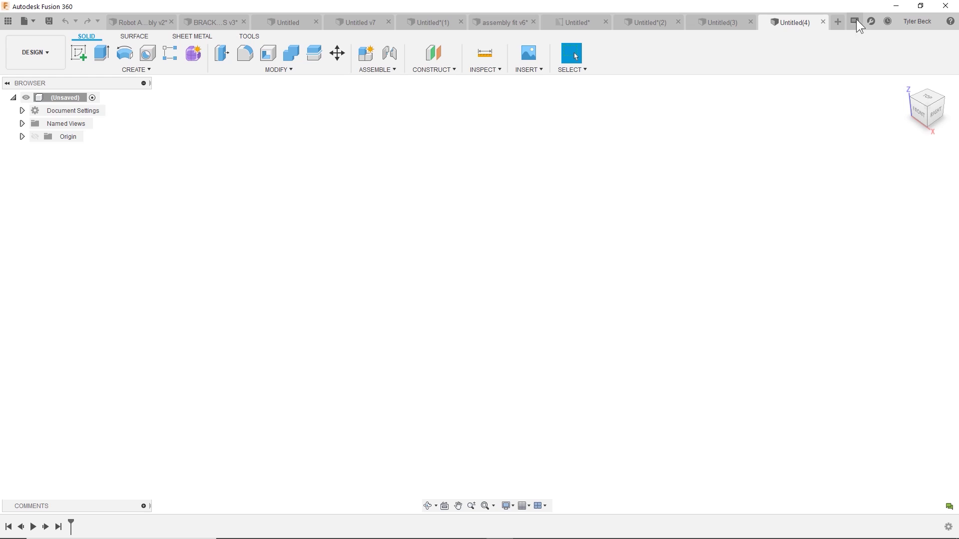
- Create another new design, Untitled(5), and check under Document Settings that units are millimetres
{"action": "left_click", "coordinate": [837, 22]}
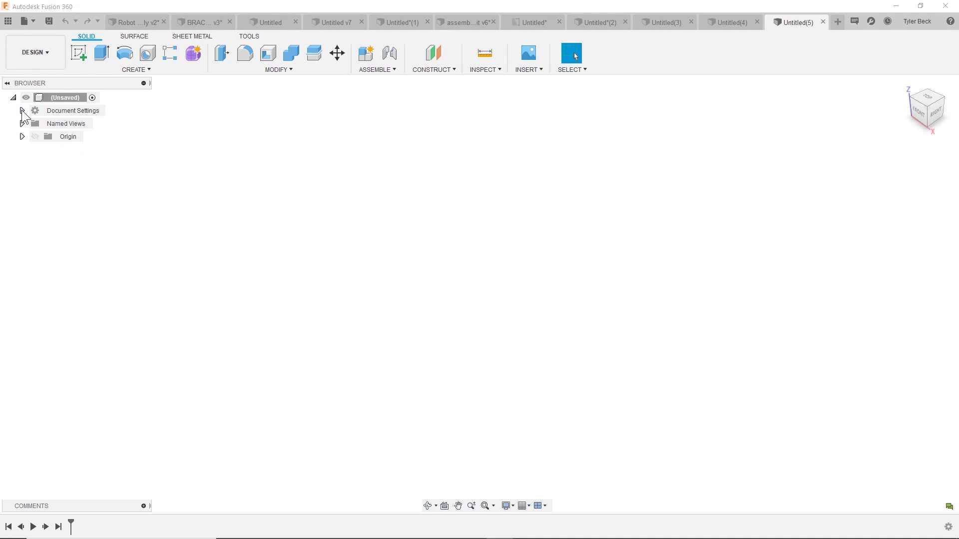
{"action": "left_click", "coordinate": [22, 110]}
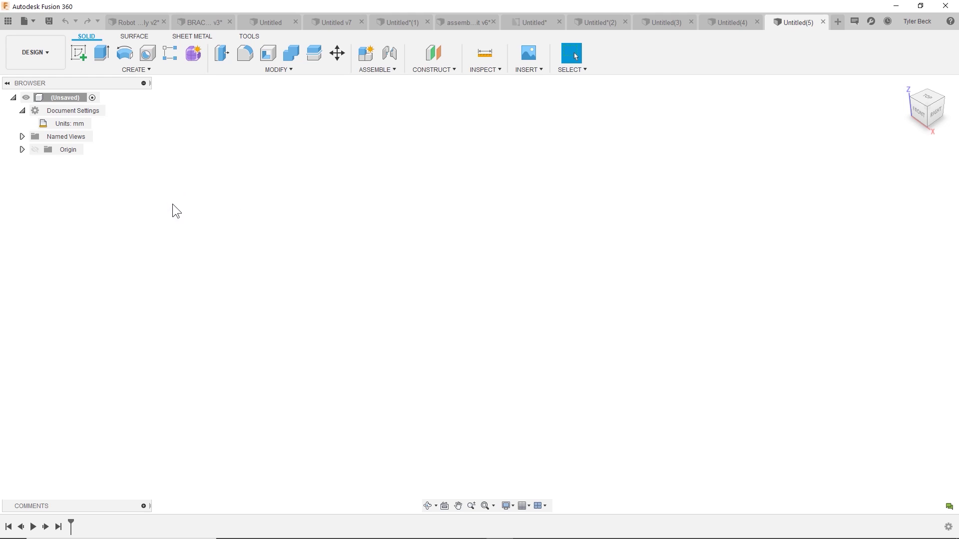
- On the XZ front plane, sketch a vertical line up and a horizontal line right from the origin
{"action": "left_click", "coordinate": [79, 52]}
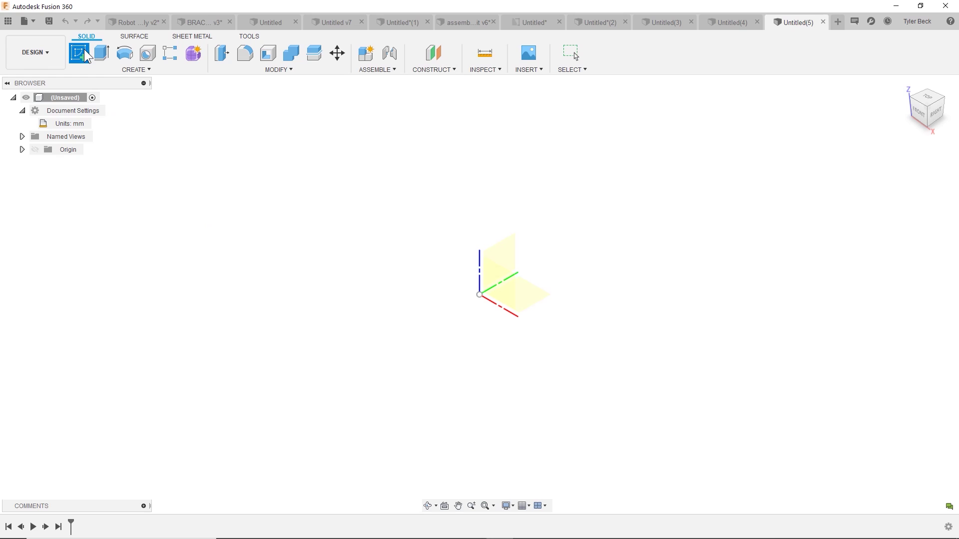
{"action": "left_click", "coordinate": [502, 291]}
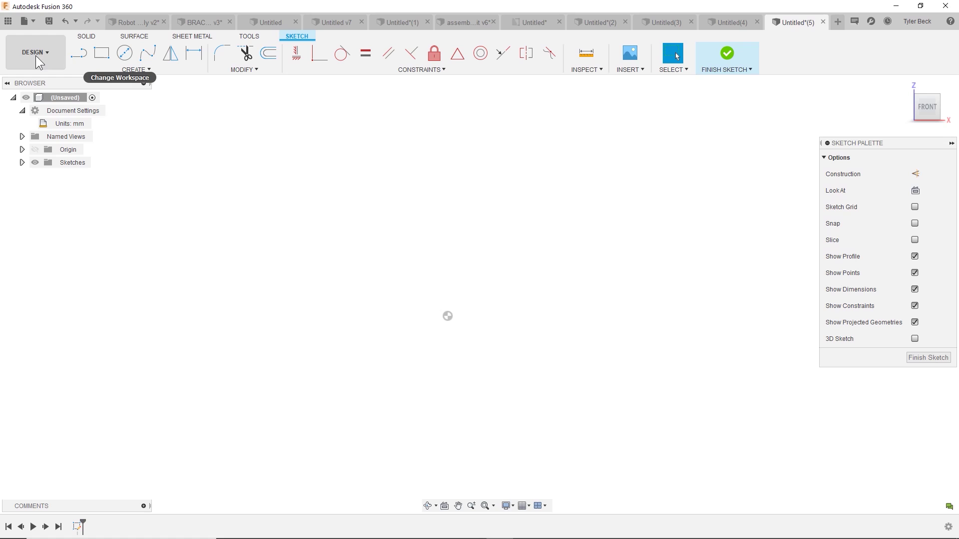
{"action": "key", "text": "l"}
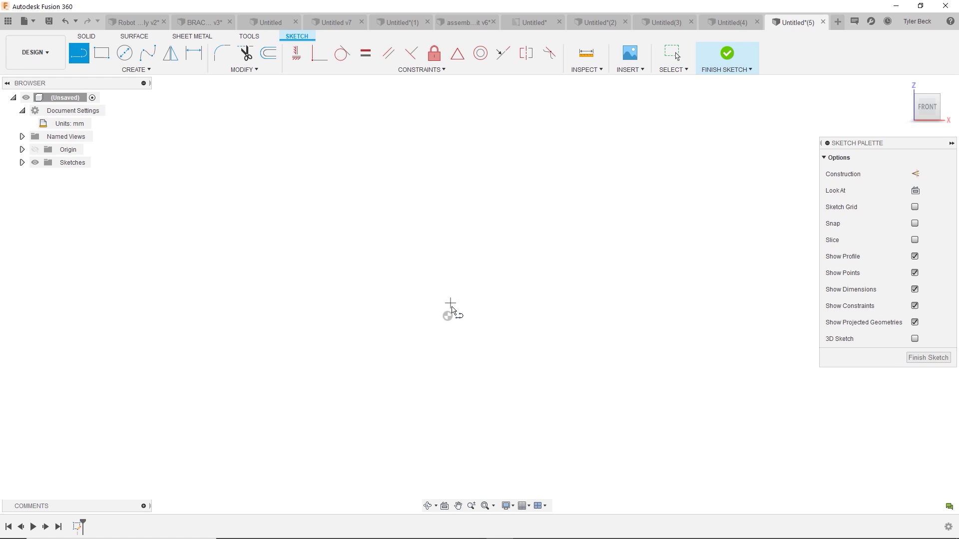
{"action": "left_click", "coordinate": [447, 316]}
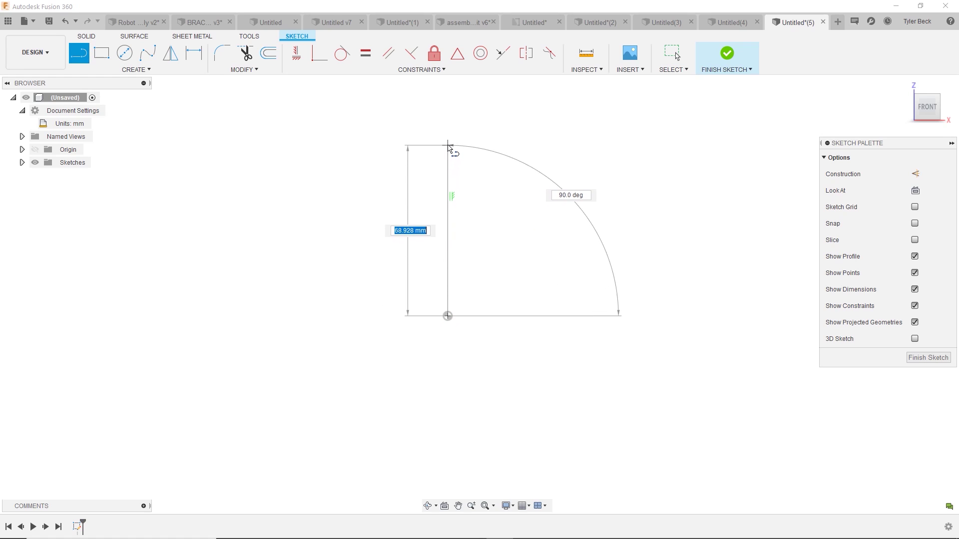
{"action": "left_click", "coordinate": [447, 139]}
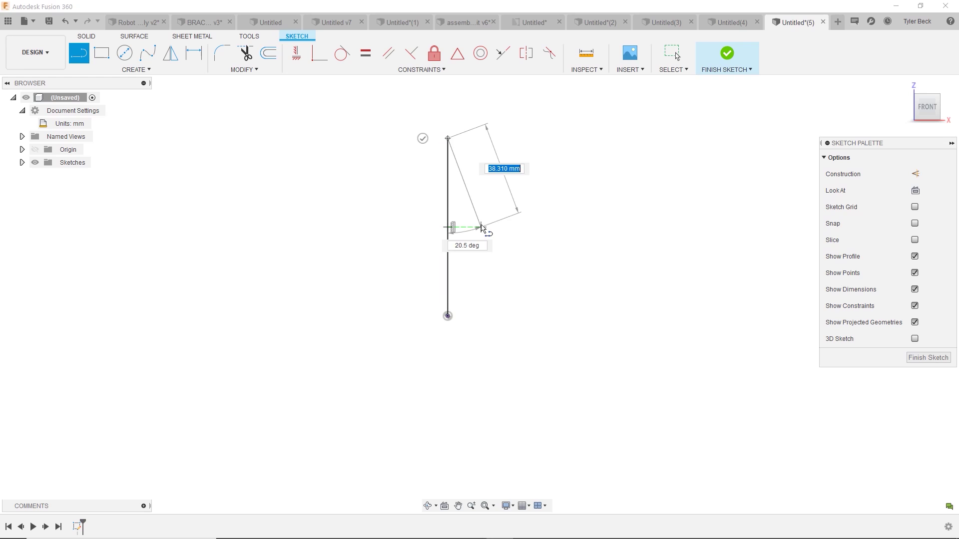
{"action": "key", "text": "Escape"}
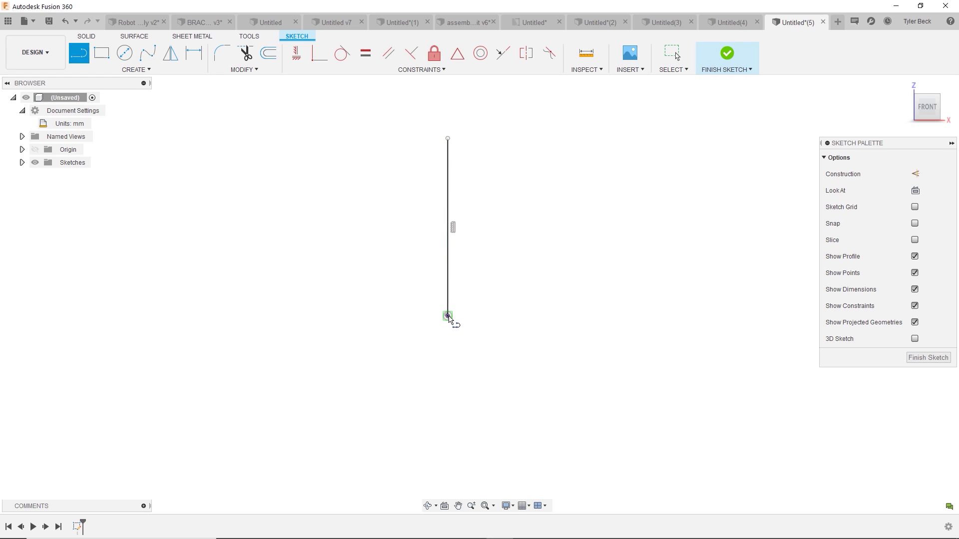
{"action": "left_click", "coordinate": [447, 316]}
{"action": "left_click", "coordinate": [545, 316]}
{"action": "key", "text": "Escape"}
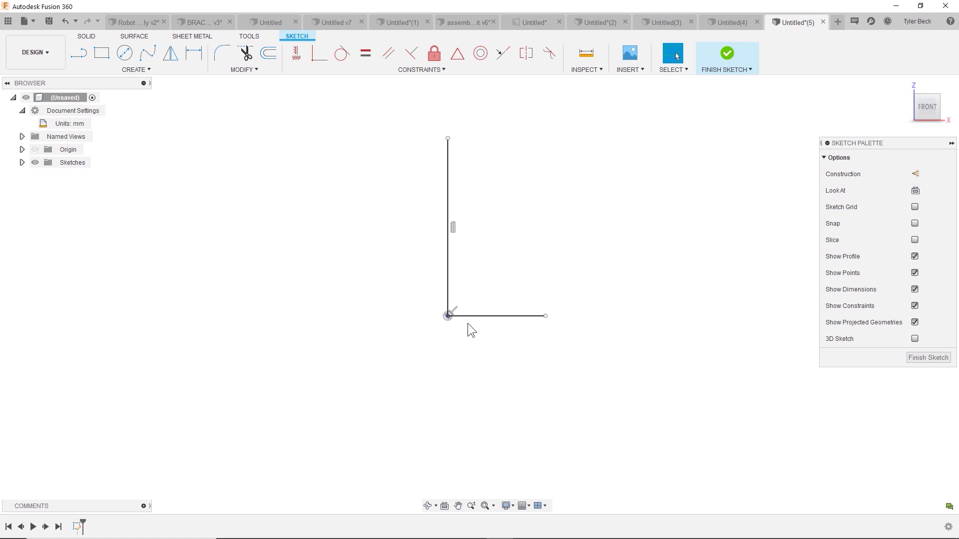
{"action": "scroll", "coordinate": [464, 320], "scroll_direction": "up", "scroll_amount": 2}
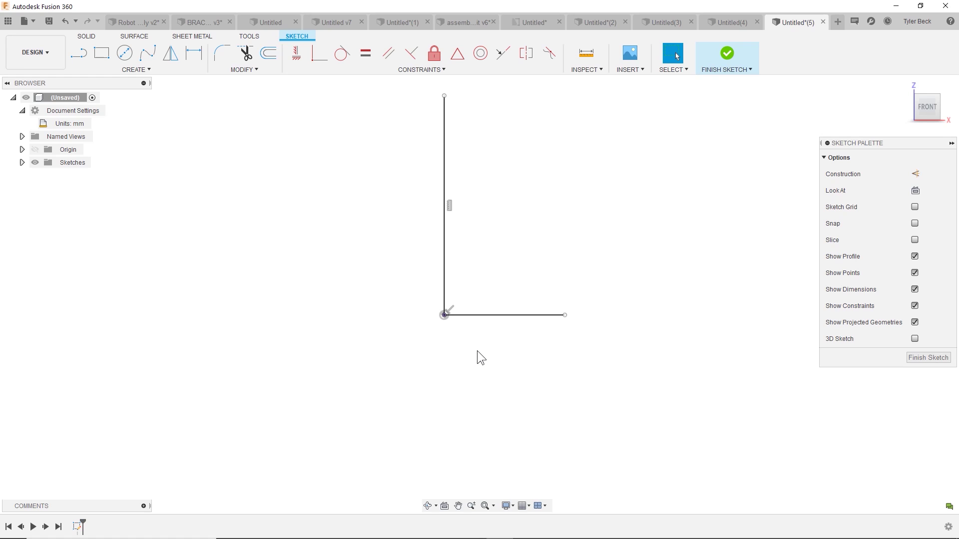
- Close the profile with a three-point arc from the vertical line's top to the horizontal line's end
{"action": "type", "text": "sARC"}
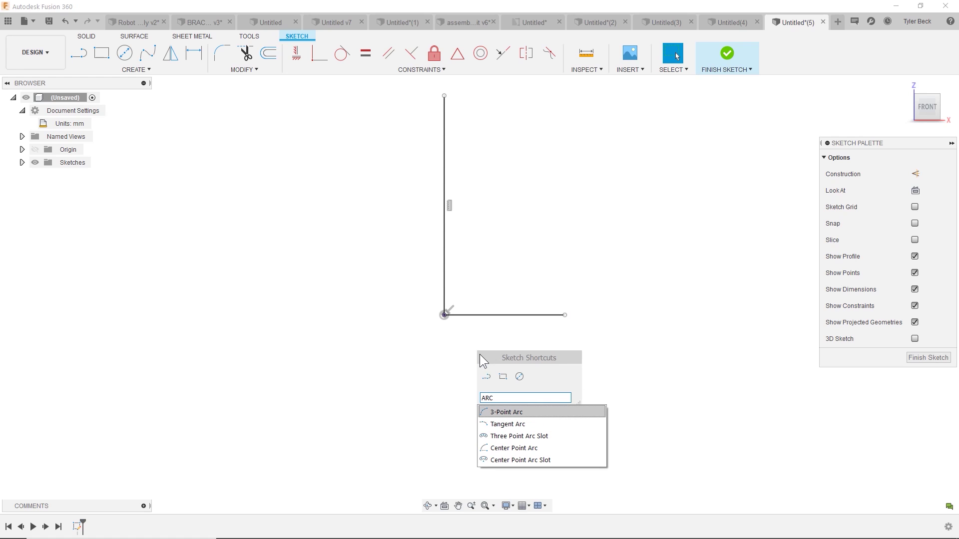
{"action": "left_click", "coordinate": [517, 414]}
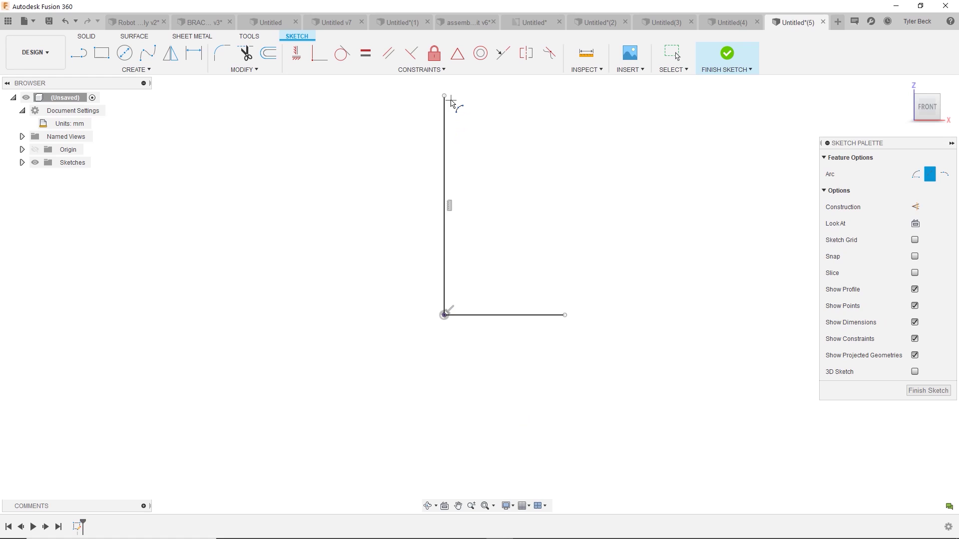
{"action": "left_click", "coordinate": [444, 96]}
{"action": "left_click", "coordinate": [565, 314]}
{"action": "left_click", "coordinate": [533, 216]}
{"action": "key", "text": "Escape"}
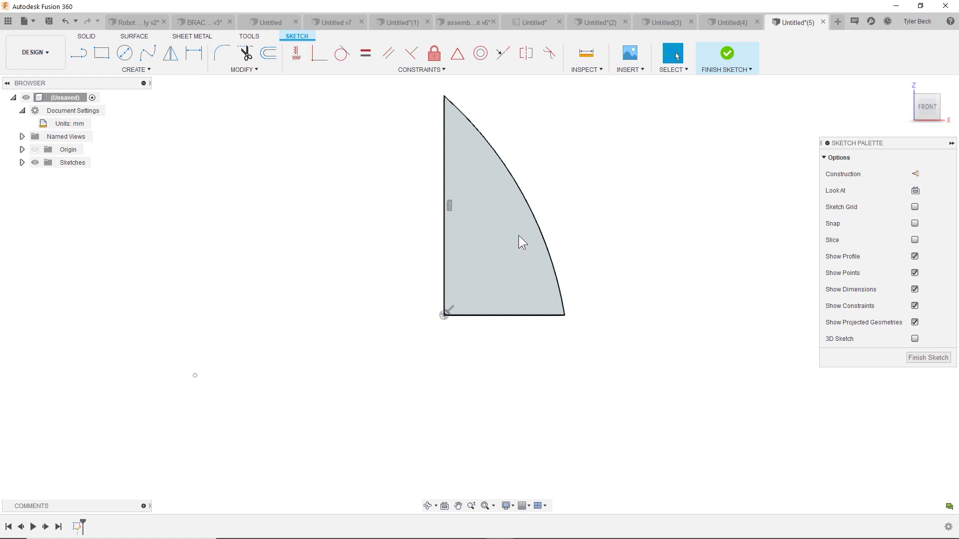
{"action": "scroll", "coordinate": [511, 229], "scroll_direction": "down", "scroll_amount": 2}
- Dimension the bottom line at 40 mm and the vertical line at 70 mm
{"action": "key", "text": "d"}
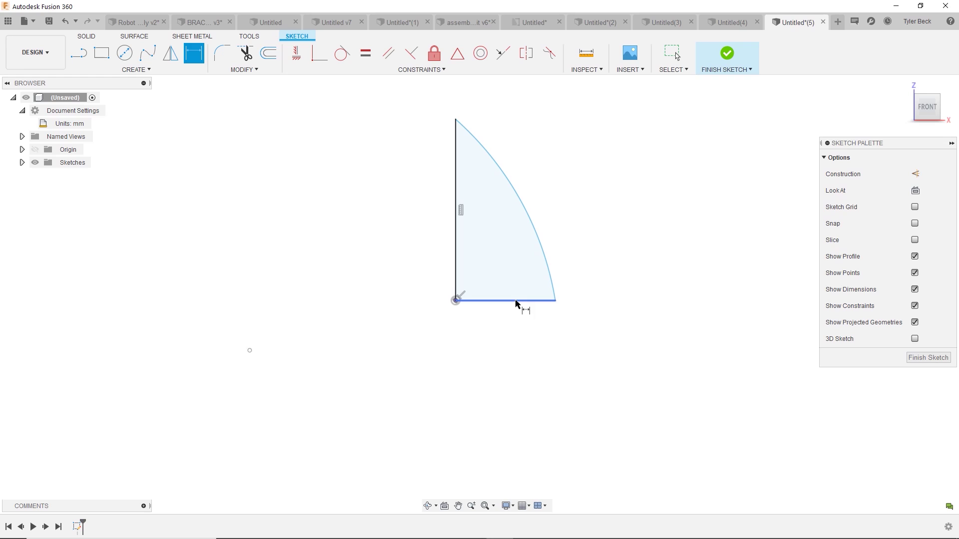
{"action": "left_click", "coordinate": [516, 300]}
{"action": "left_click", "coordinate": [515, 327]}
{"action": "type", "text": "40"}
{"action": "key", "text": "Return"}
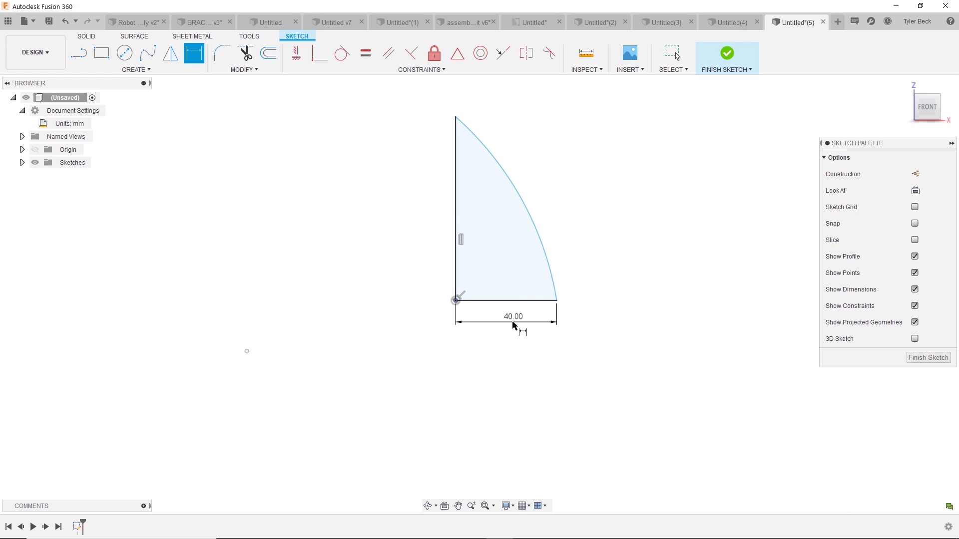
{"action": "left_click", "coordinate": [456, 189]}
{"action": "left_click", "coordinate": [439, 192]}
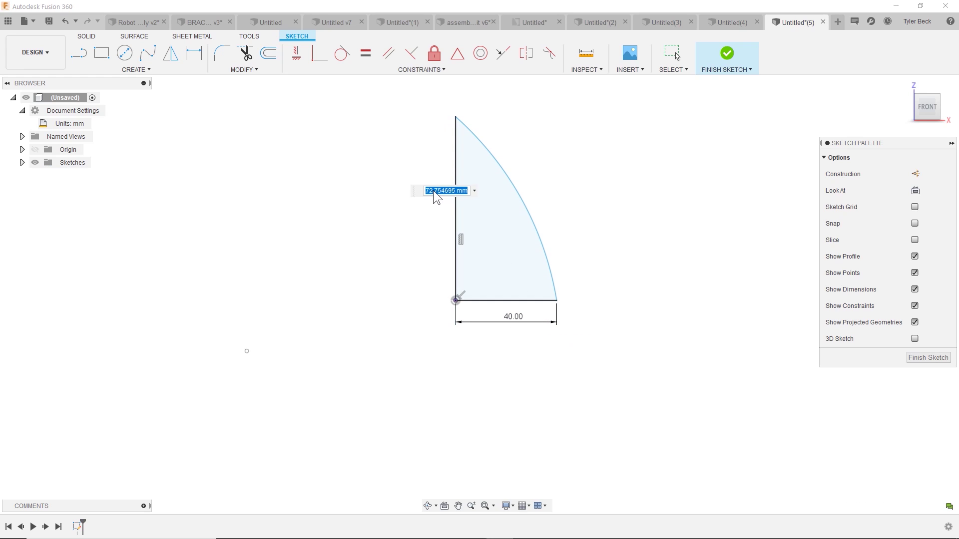
{"action": "type", "text": "70"}
{"action": "key", "text": "Return"}
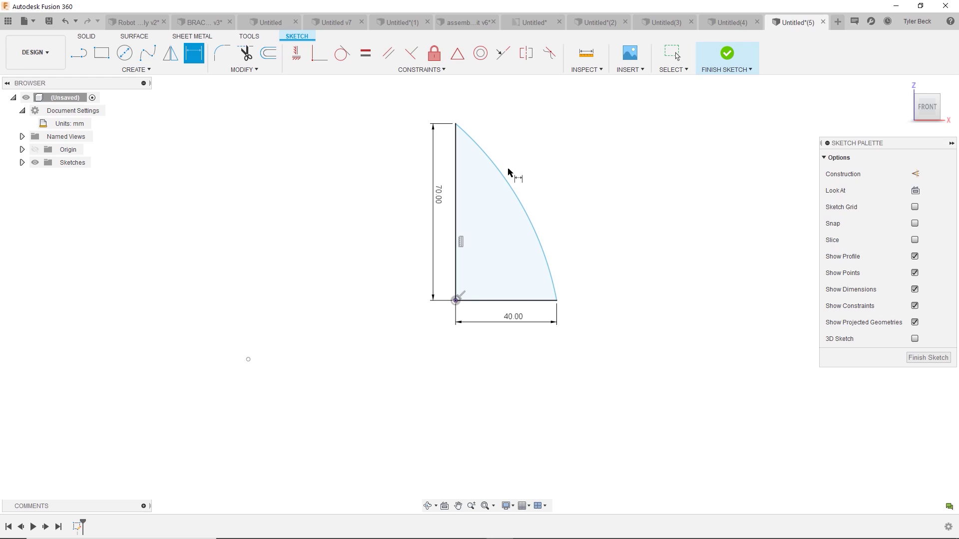
- Dimension the arc radius, trying 125 and 130 before settling on R110
{"action": "left_click", "coordinate": [508, 173]}
{"action": "left_click", "coordinate": [551, 154]}
{"action": "type", "text": "12"}
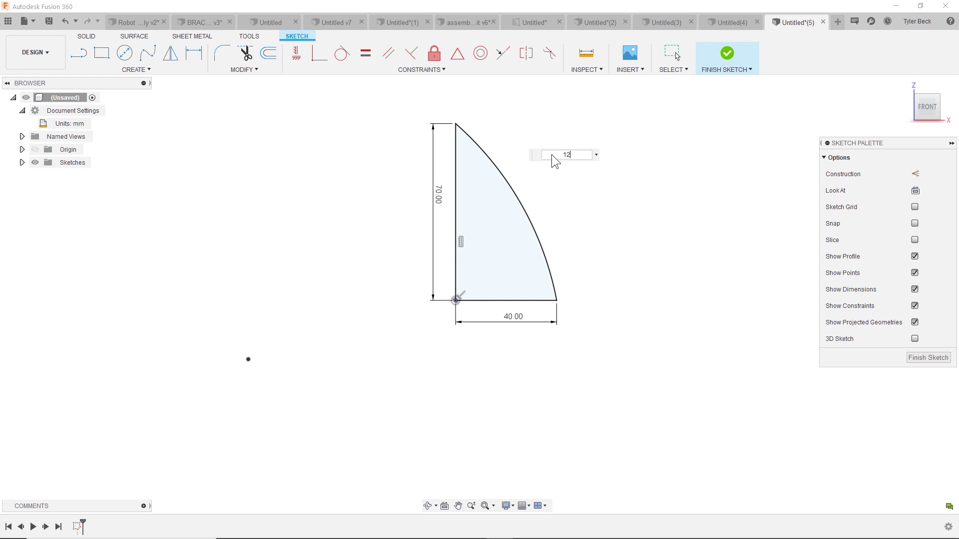
{"action": "type", "text": "5"}
{"action": "key", "text": "Return"}
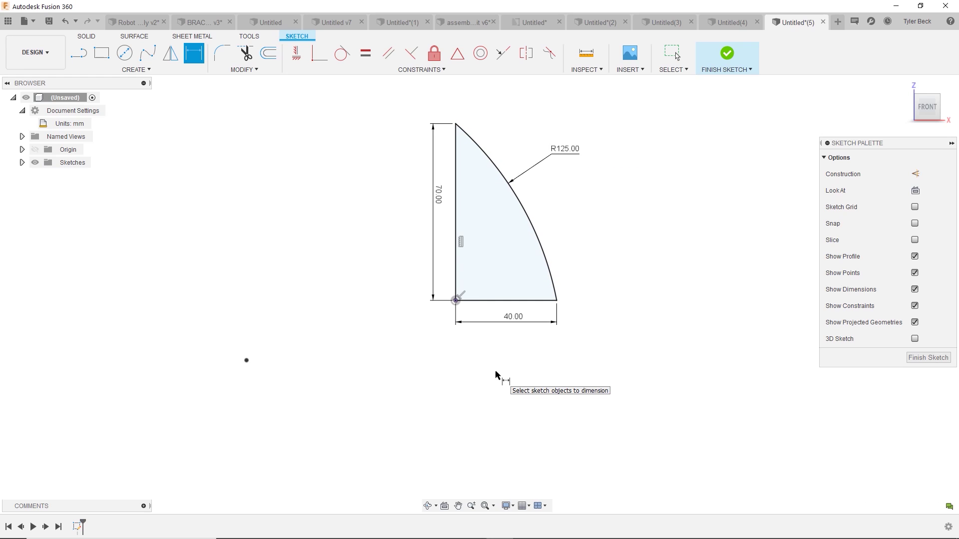
{"action": "double_click", "coordinate": [567, 157]}
{"action": "type", "text": "130"}
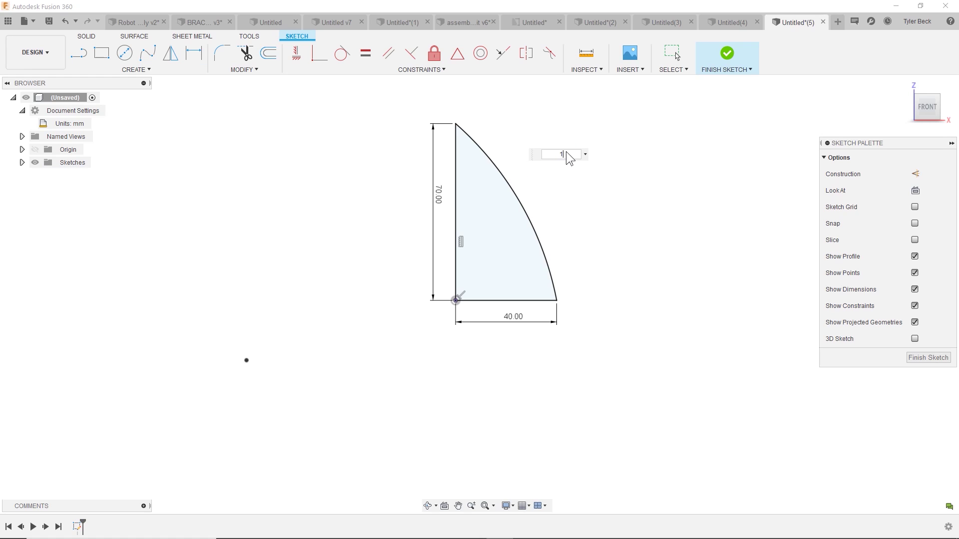
{"action": "key", "text": "Return"}
{"action": "double_click", "coordinate": [562, 148]}
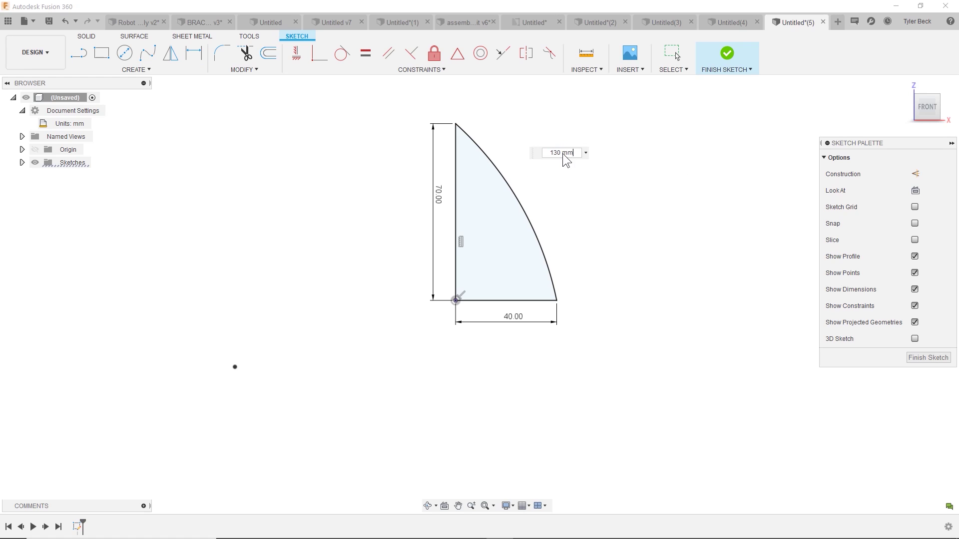
{"action": "type", "text": "110"}
{"action": "key", "text": "Return"}
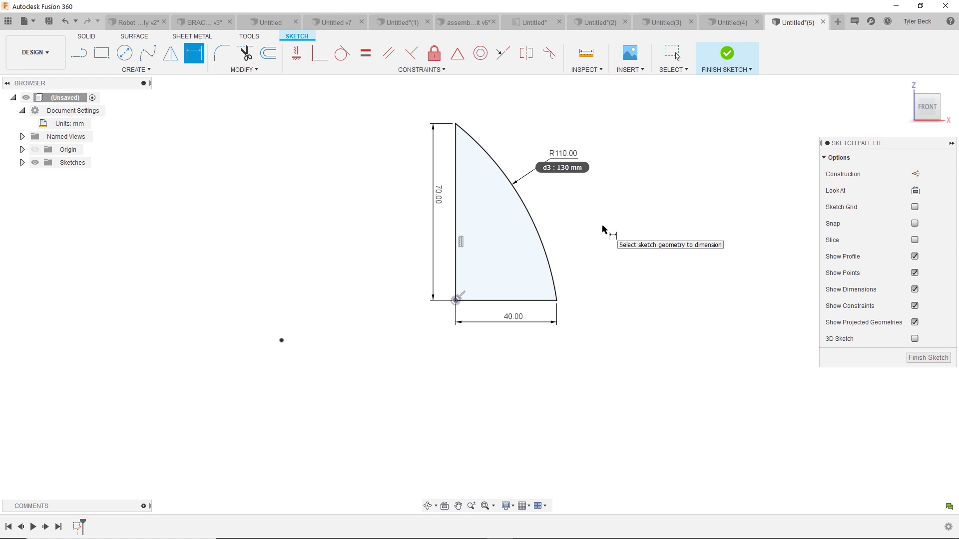
- Revolve the profile a full 360° about its vertical left edge into a solid dome
{"action": "key", "text": "s"}
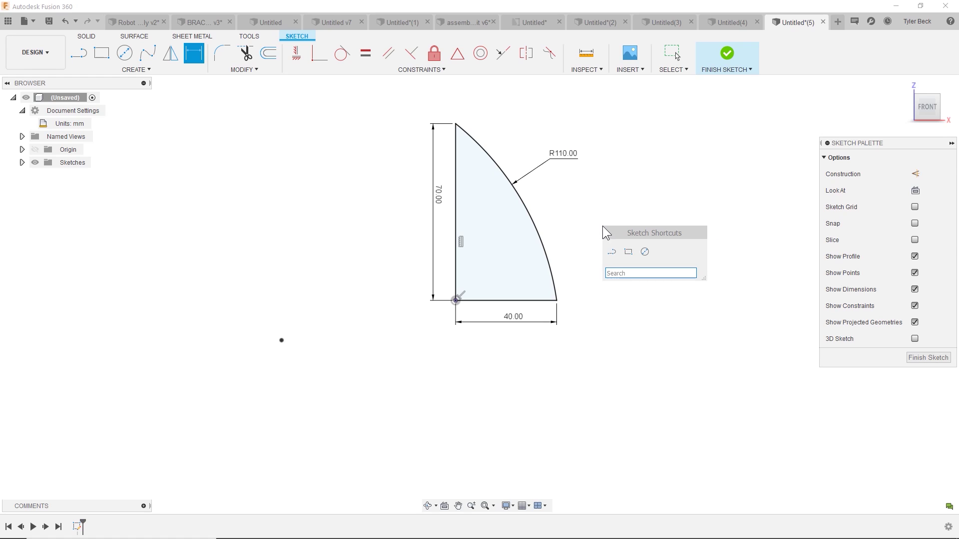
{"action": "type", "text": "rev"}
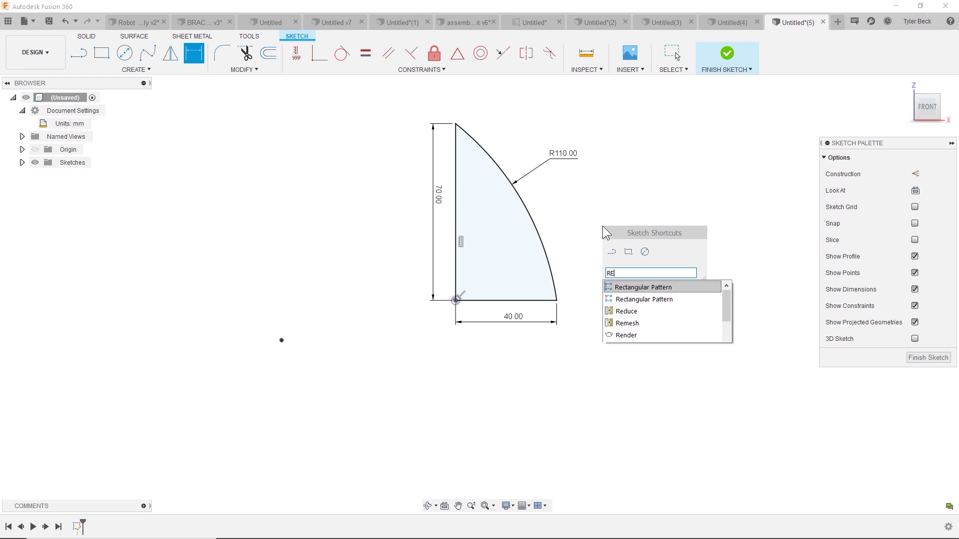
{"action": "key", "text": "Return"}
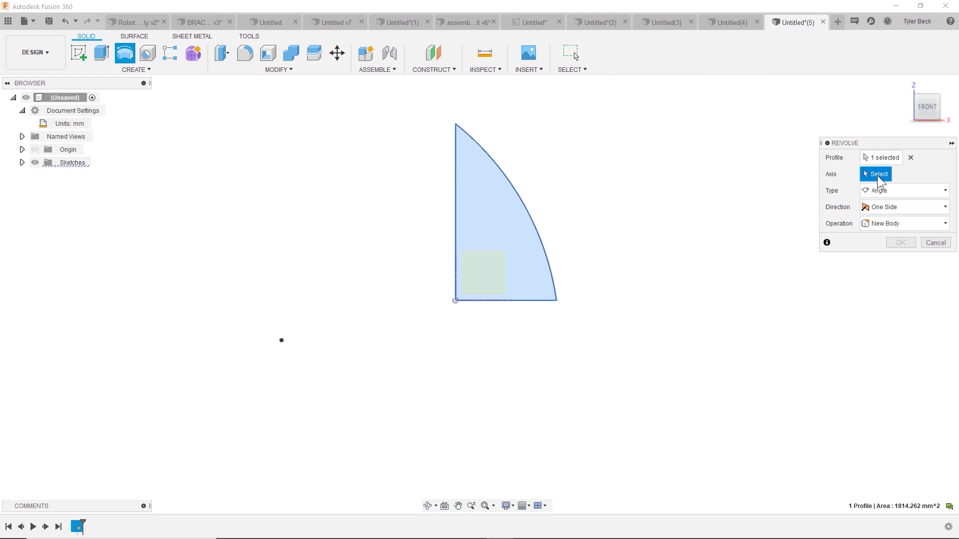
{"action": "left_click", "coordinate": [455, 203]}
{"action": "middle_click_drag", "start_coordinate": [628, 215], "coordinate": [617, 240], "text": "shift"}
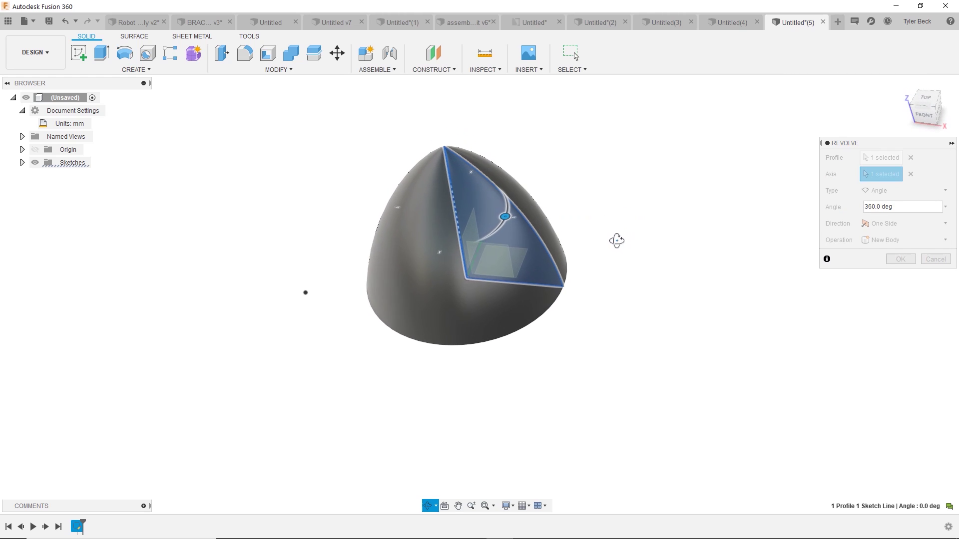
{"action": "left_click", "coordinate": [901, 258]}
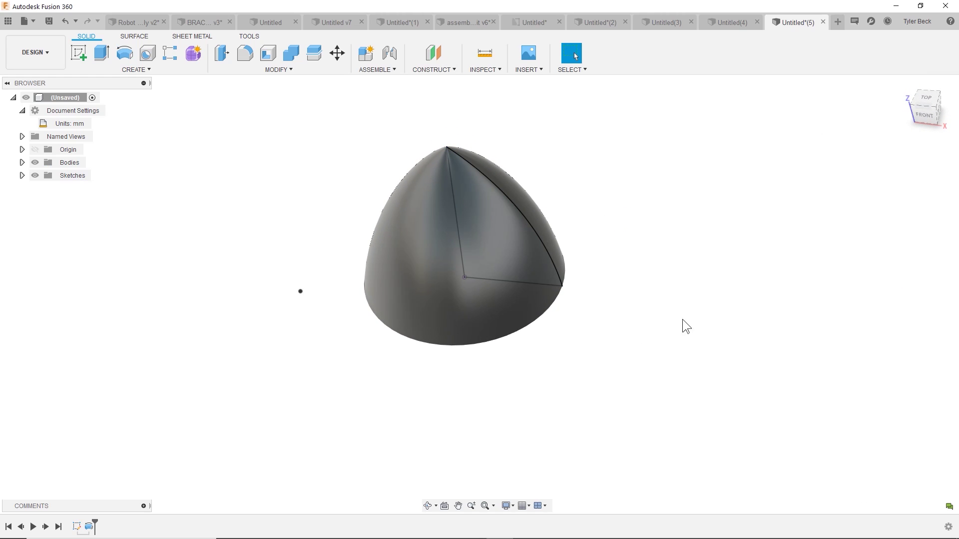
{"action": "middle_click_drag", "start_coordinate": [375, 396], "coordinate": [373, 376], "text": "shift"}
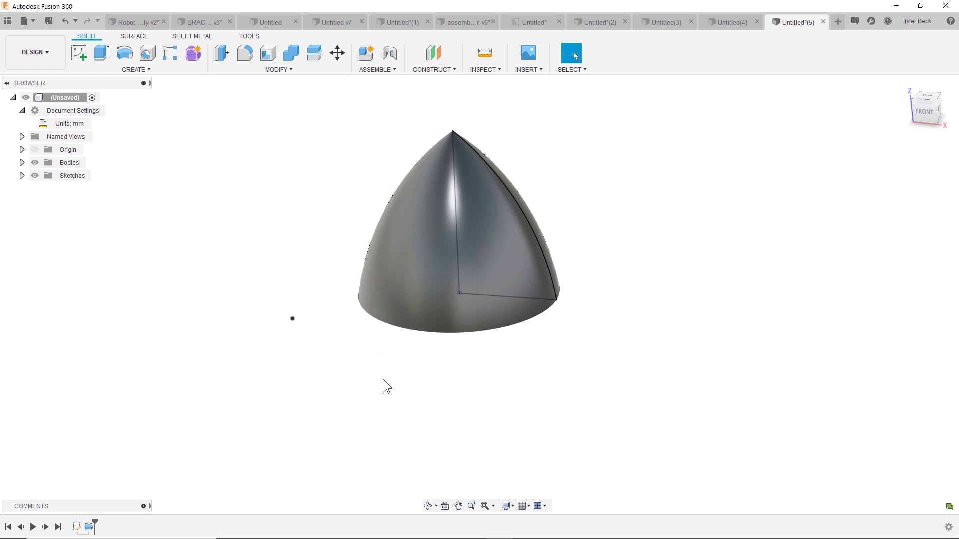
- Edit Sketch1 to change the arc radius from R110 to R100 and finish the sketch
{"action": "right_click", "coordinate": [78, 527]}
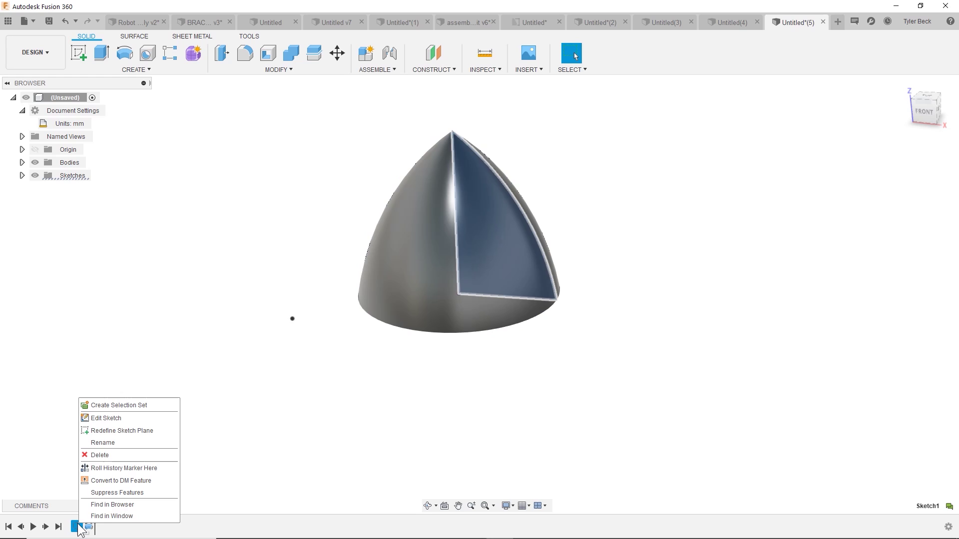
{"action": "left_click", "coordinate": [96, 420]}
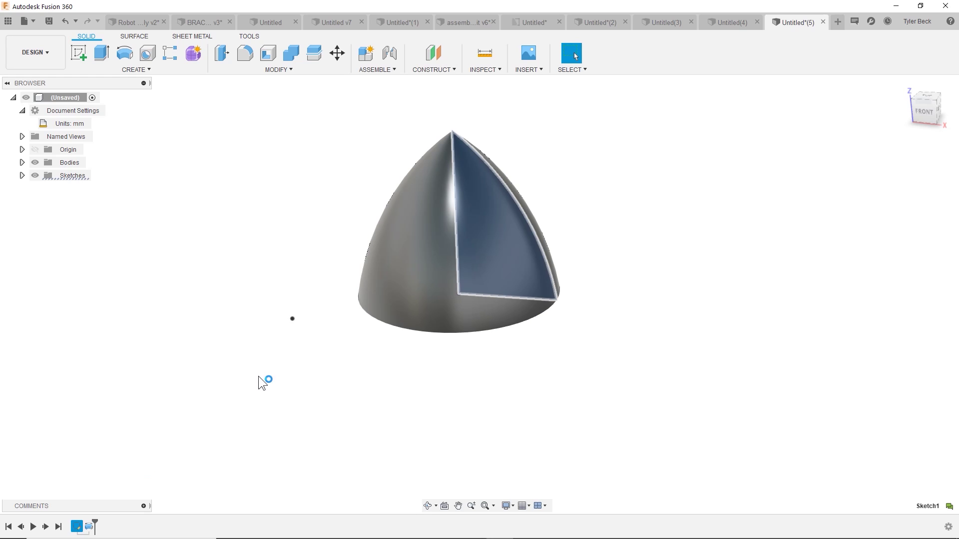
{"action": "double_click", "coordinate": [557, 160]}
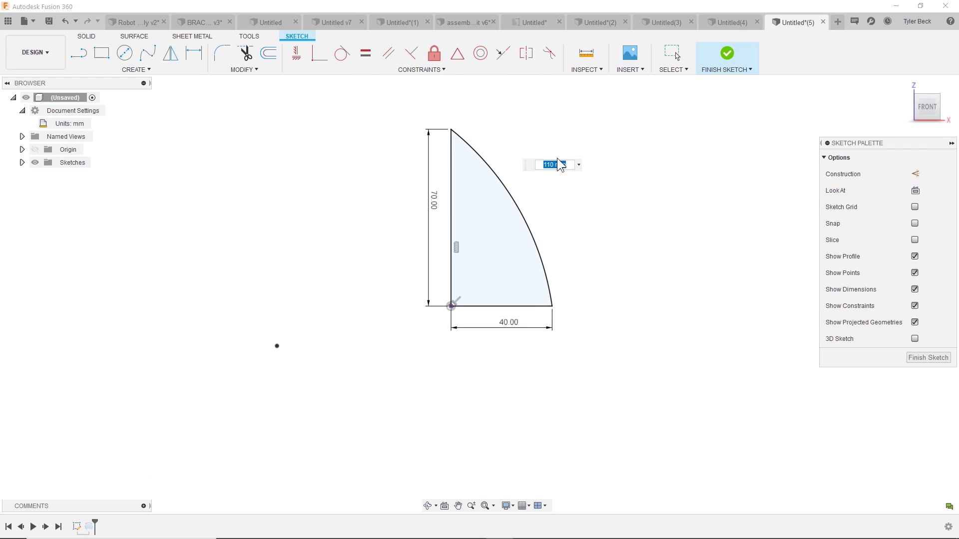
{"action": "type", "text": "100"}
{"action": "key", "text": "Return"}
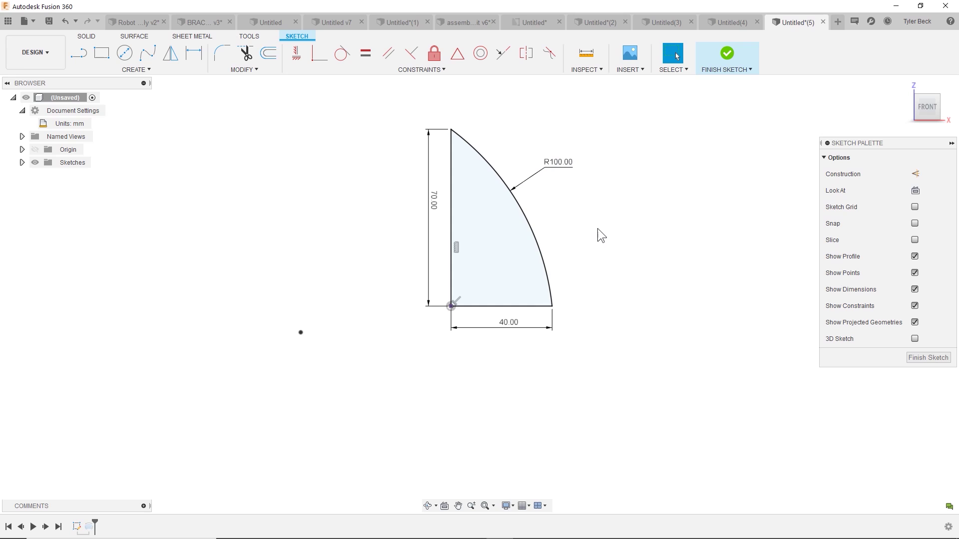
{"action": "left_click", "coordinate": [727, 55]}
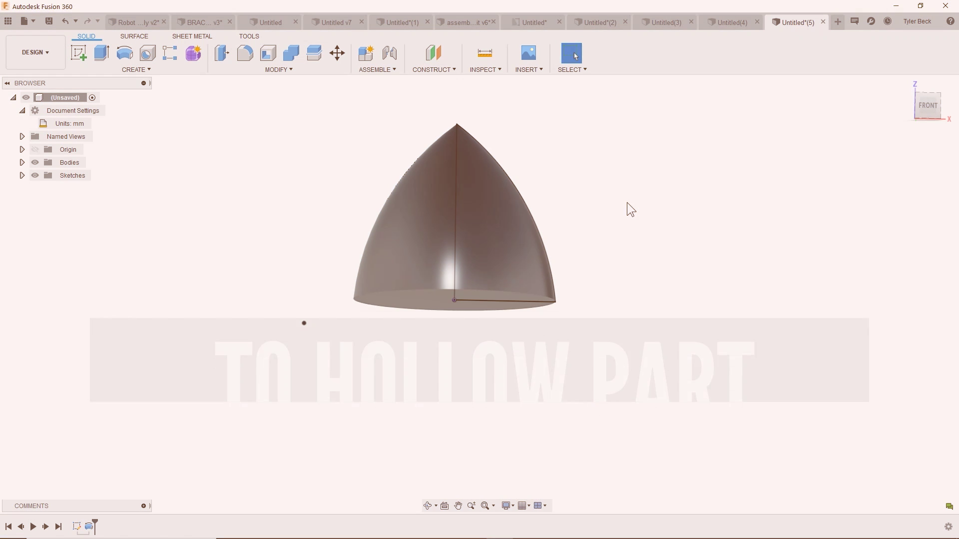
- Shell Body1 with a 1 mm inside wall thickness
{"action": "type", "text": "sshell"}
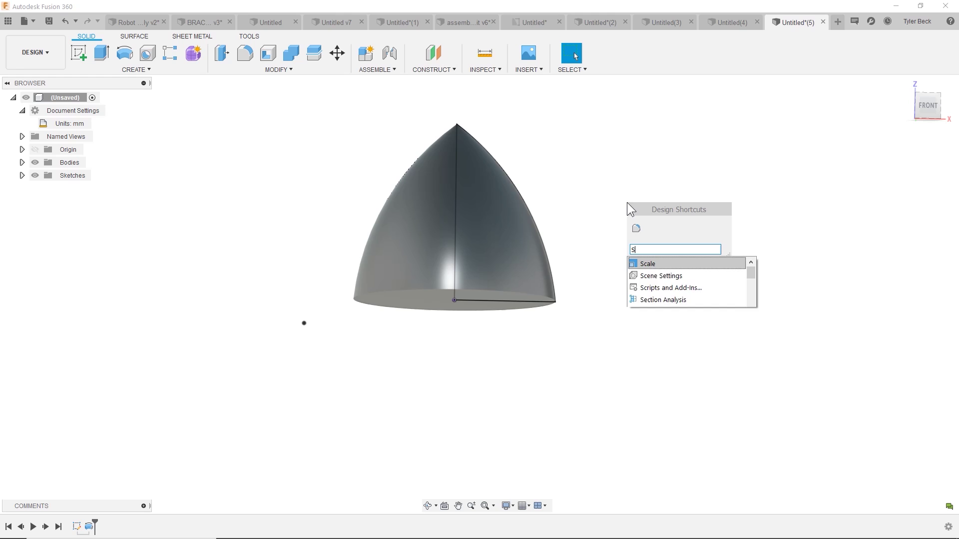
{"action": "key", "text": "Return"}
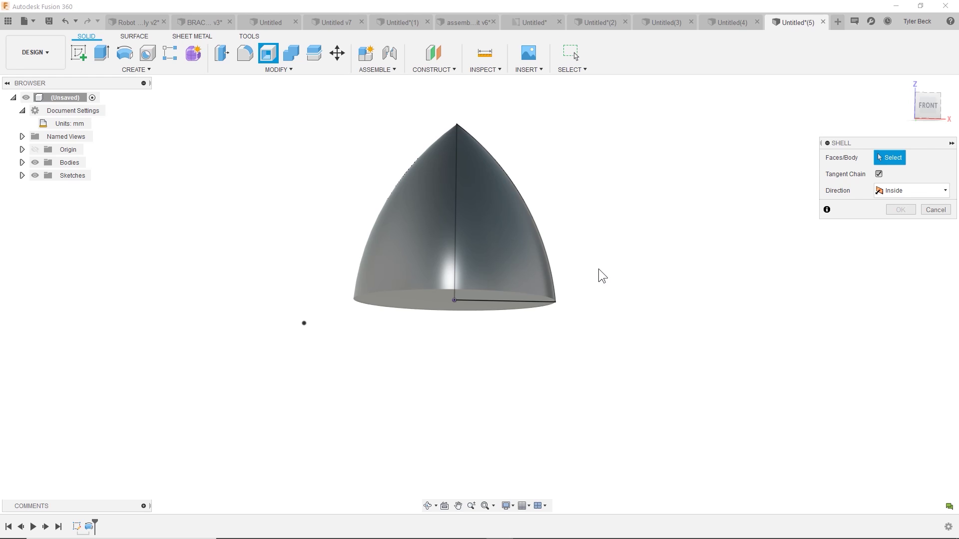
{"action": "middle_click_drag", "start_coordinate": [599, 274], "coordinate": [597, 242], "text": "shift"}
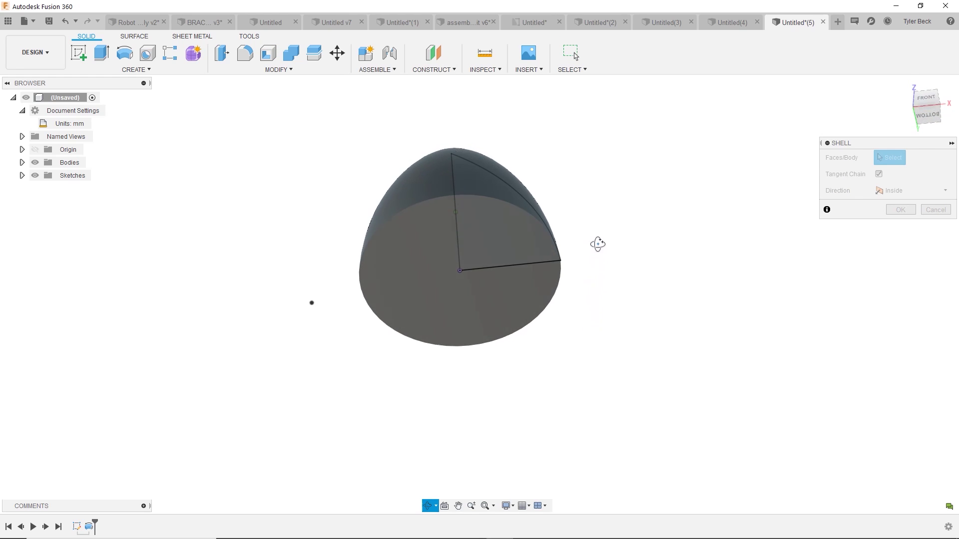
{"action": "middle_click_drag", "start_coordinate": [446, 245], "coordinate": [751, 259], "text": "shift"}
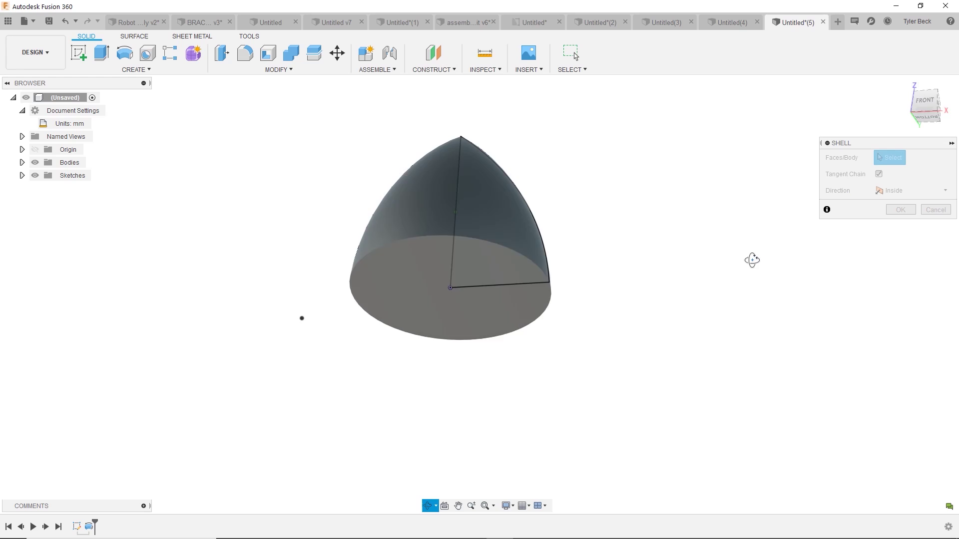
{"action": "left_click", "coordinate": [22, 162]}
{"action": "left_click", "coordinate": [81, 174]}
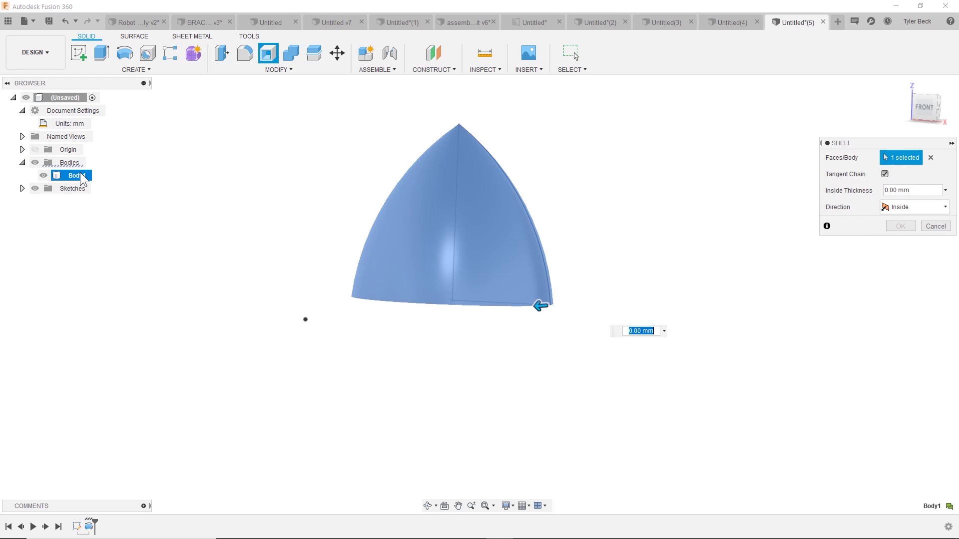
{"action": "left_click", "coordinate": [899, 190]}
{"action": "type", "text": "1"}
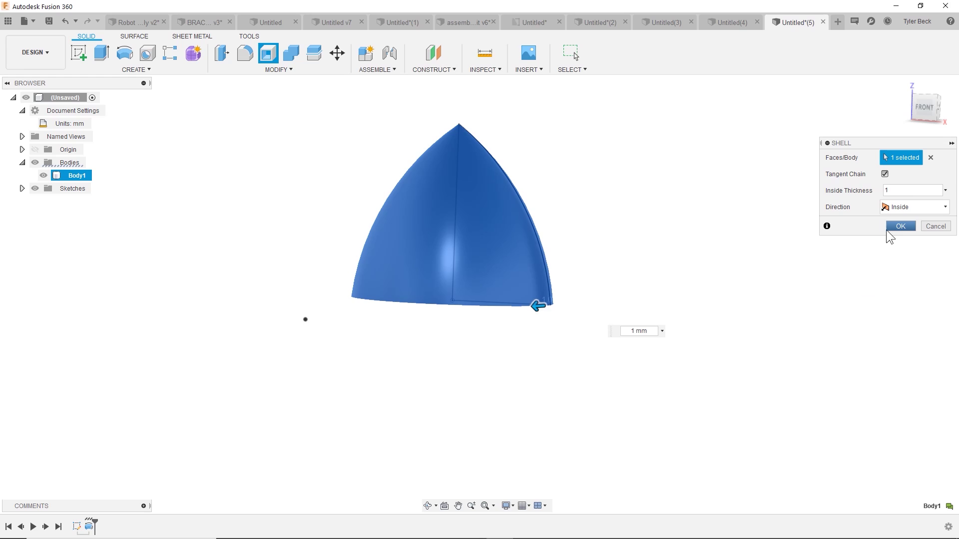
{"action": "left_click", "coordinate": [899, 227]}
{"action": "middle_click_drag", "start_coordinate": [802, 238], "coordinate": [644, 354], "text": "shift"}
{"action": "left_click", "coordinate": [409, 252]}
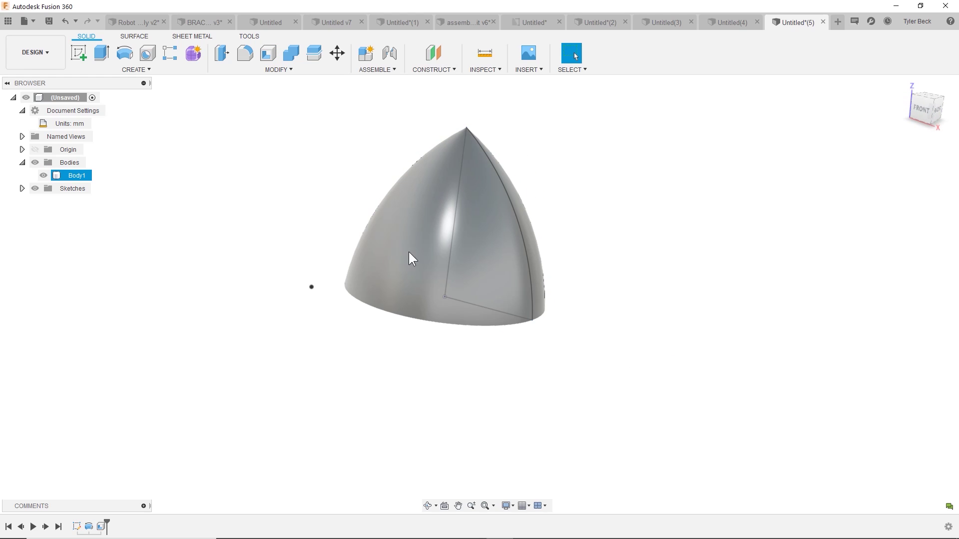
{"action": "middle_click_drag", "start_coordinate": [409, 271], "coordinate": [514, 300], "text": "shift"}
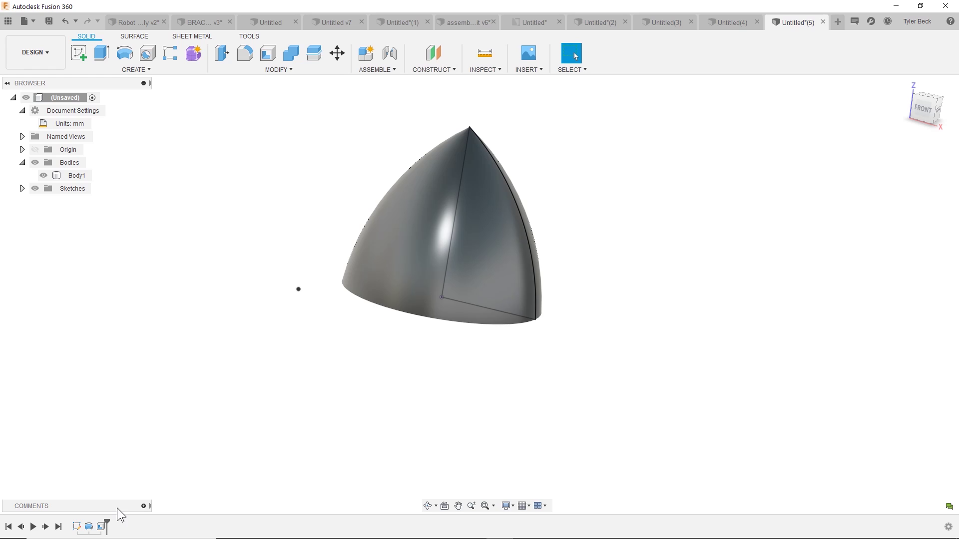
- Edit the shell to remove the flat bottom face and make the walls 5 mm thick
{"action": "right_click", "coordinate": [101, 527]}
{"action": "left_click", "coordinate": [127, 434]}
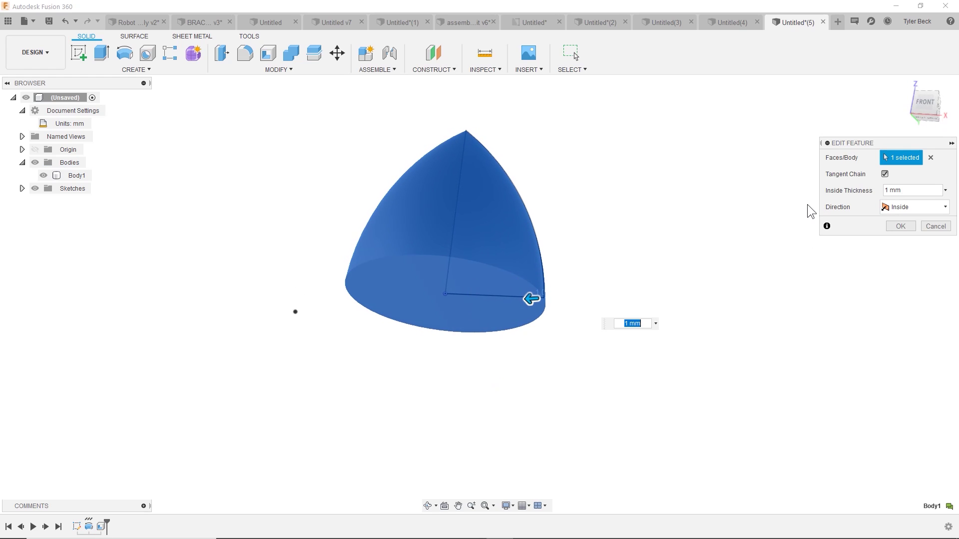
{"action": "left_click", "coordinate": [930, 157]}
{"action": "left_click", "coordinate": [406, 284]}
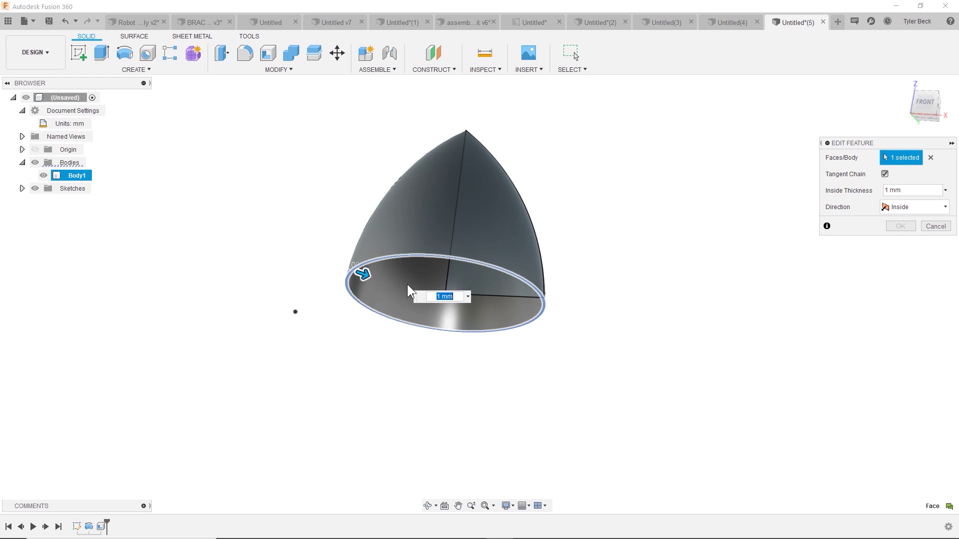
{"action": "middle_click_drag", "start_coordinate": [434, 270], "coordinate": [439, 245], "text": "shift"}
{"action": "left_click_drag", "start_coordinate": [376, 240], "coordinate": [379, 242]}
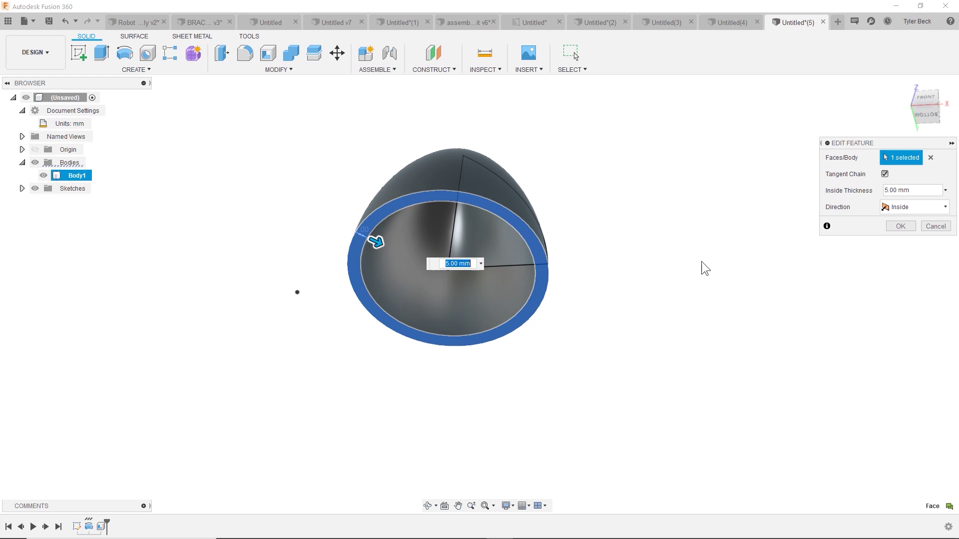
{"action": "left_click", "coordinate": [891, 221]}
{"action": "middle_click_drag", "start_coordinate": [720, 265], "coordinate": [465, 236], "text": "shift"}
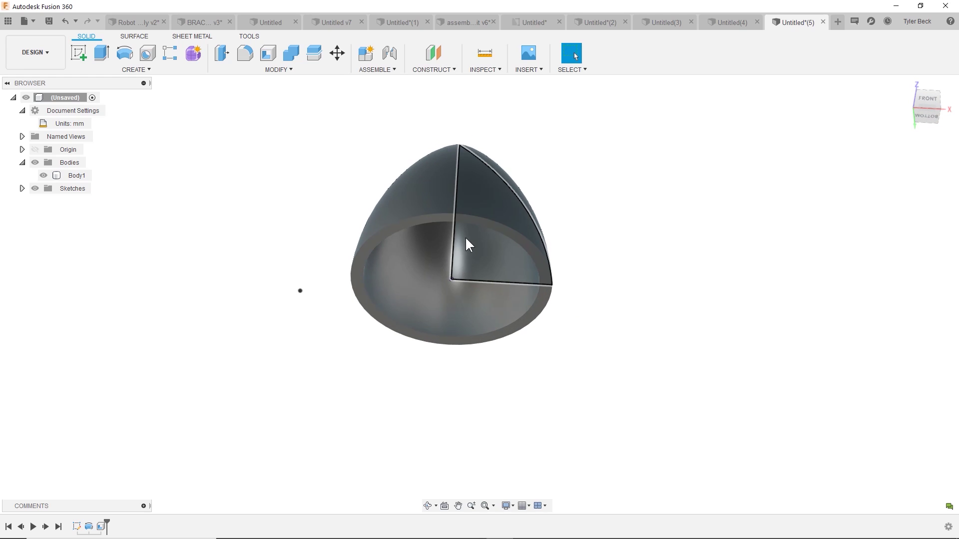
- Hide Sketch1 and switch to the Bottom view facing the shell's open base
{"action": "left_click", "coordinate": [21, 189]}
{"action": "left_click", "coordinate": [44, 200]}
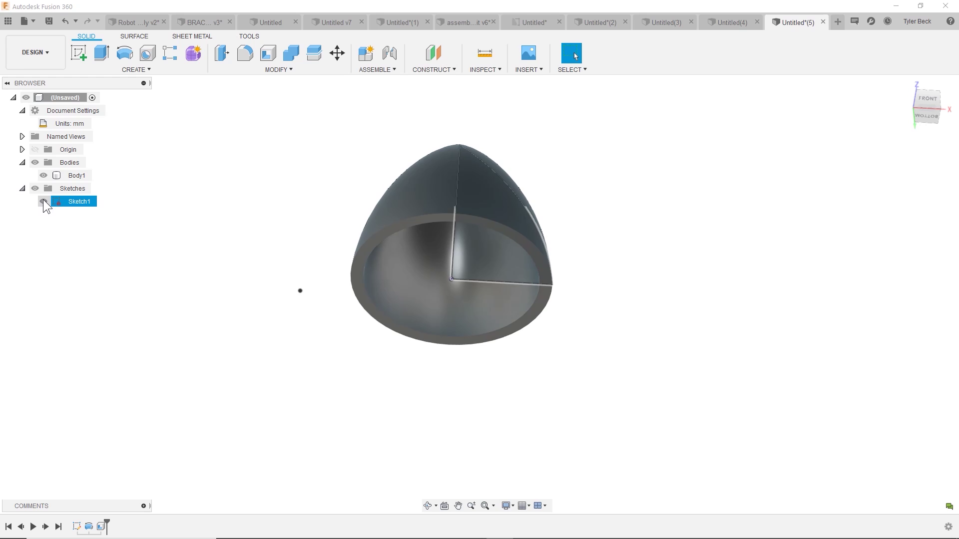
{"action": "left_click", "coordinate": [43, 199]}
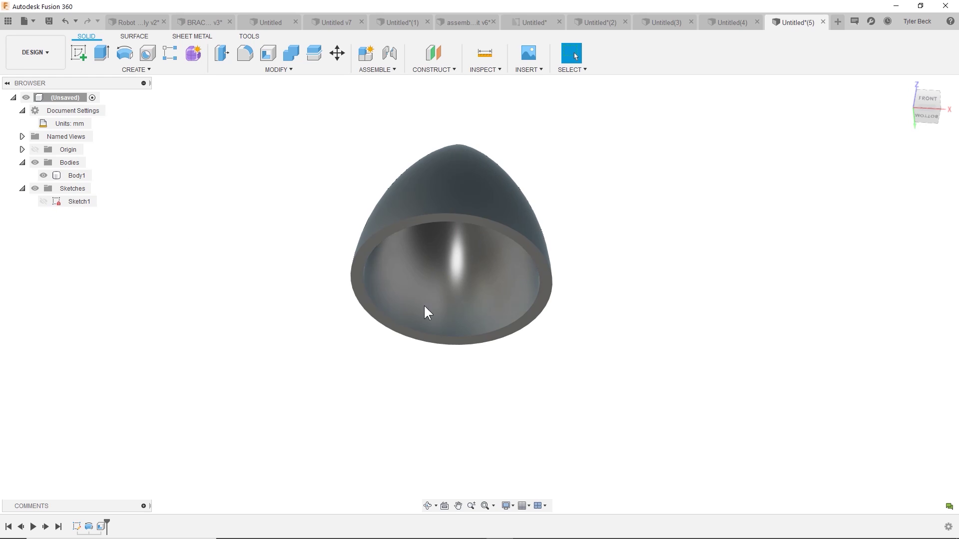
{"action": "mouse_move", "coordinate": [619, 330]}
{"action": "middle_mouse_down", "text": "shift"}
{"action": "mouse_move", "coordinate": [626, 372]}
{"action": "mouse_move", "coordinate": [616, 411]}
{"action": "mouse_move", "coordinate": [621, 344]}
{"action": "mouse_move", "coordinate": [606, 353]}
{"action": "mouse_move", "coordinate": [492, 331]}
{"action": "middle_mouse_up", "text": "shift"}
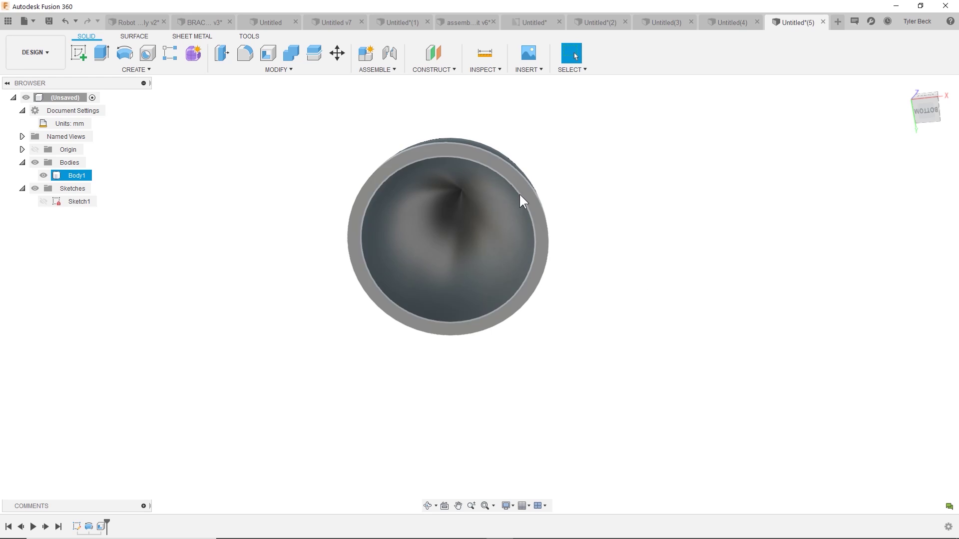
{"action": "left_click", "coordinate": [787, 132]}
{"action": "left_click", "coordinate": [926, 110]}
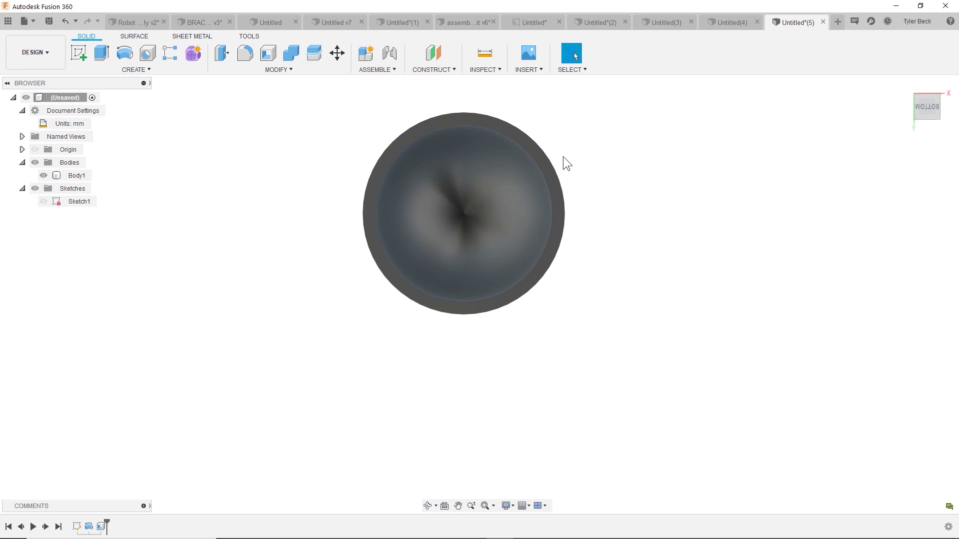
- Start a sketch on the shell's bottom rim face and draw a 2-point rectangle over the disk edge
{"action": "left_click", "coordinate": [466, 116]}
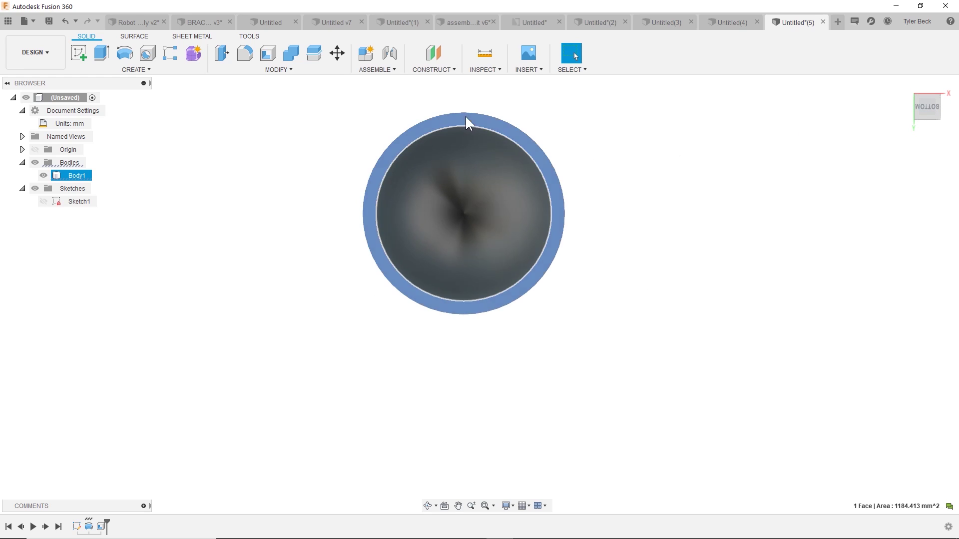
{"action": "left_click", "coordinate": [75, 58]}
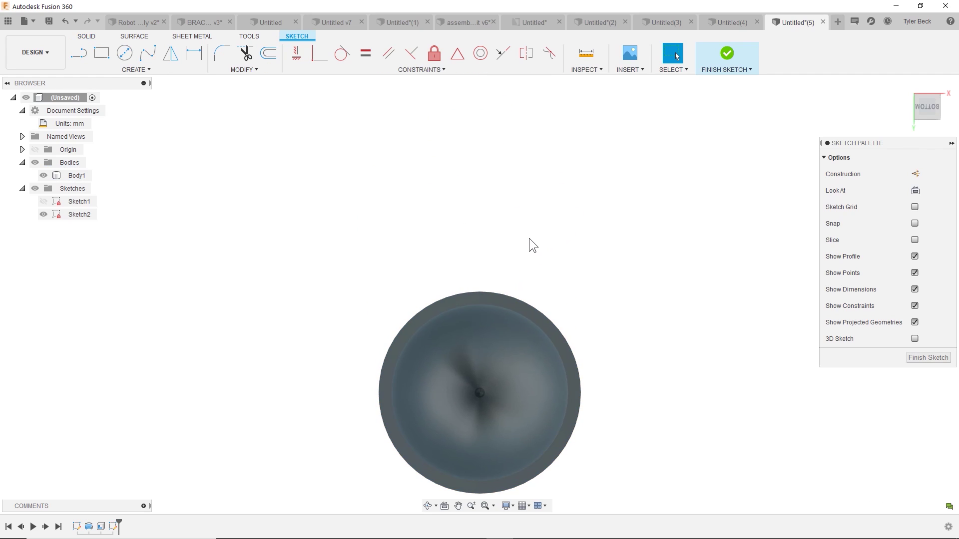
{"action": "left_click", "coordinate": [102, 55]}
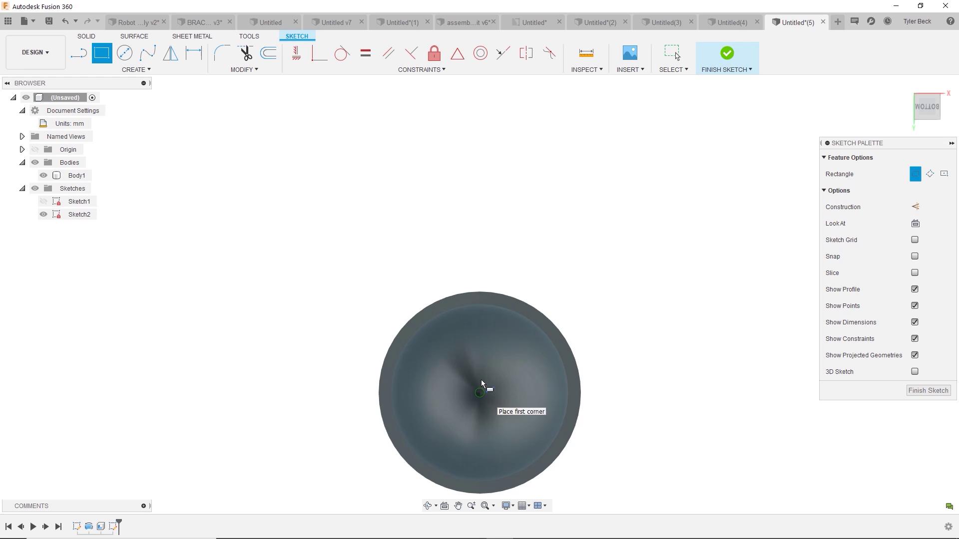
{"action": "left_click", "coordinate": [440, 267]}
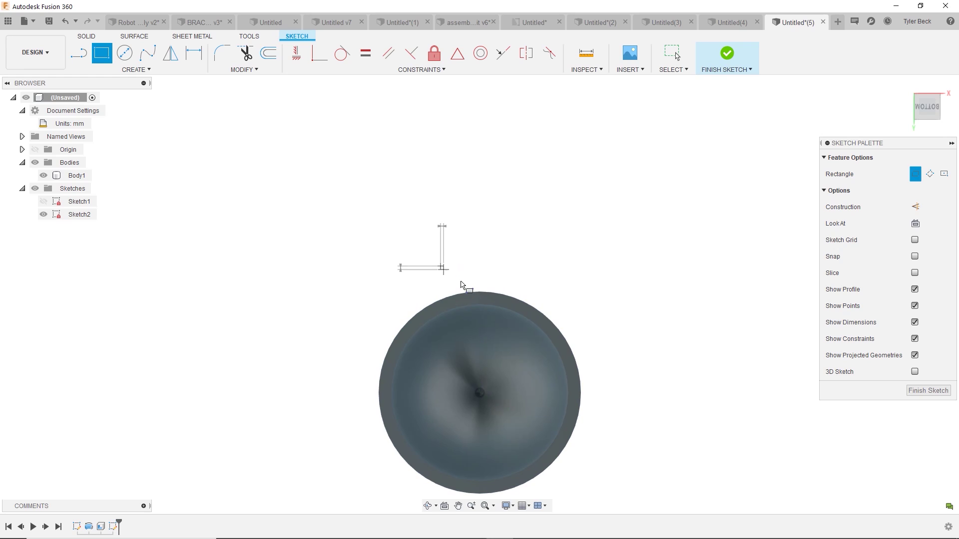
{"action": "left_click", "coordinate": [524, 337]}
{"action": "key", "text": "Escape"}
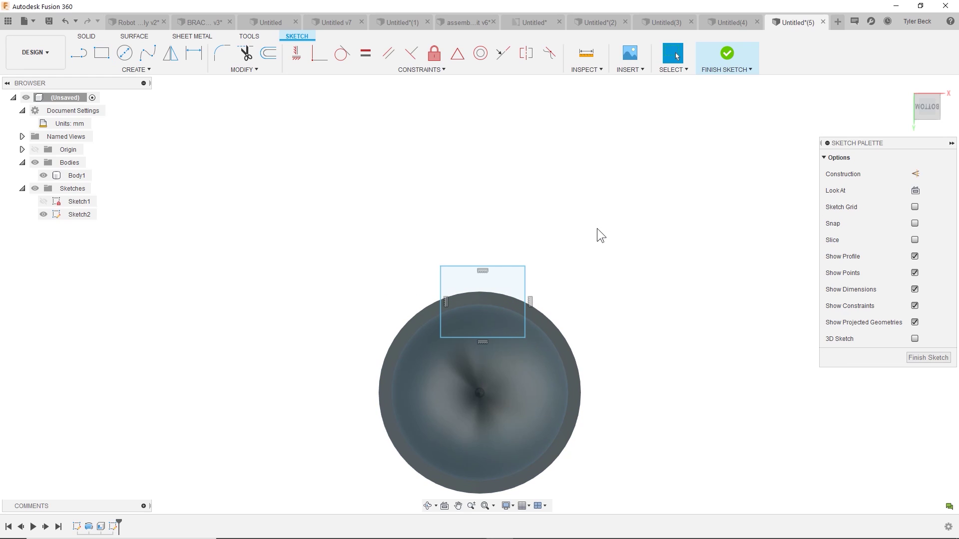
- Draw a vertical line up from the centre point through the rectangle
{"action": "key", "text": "s"}
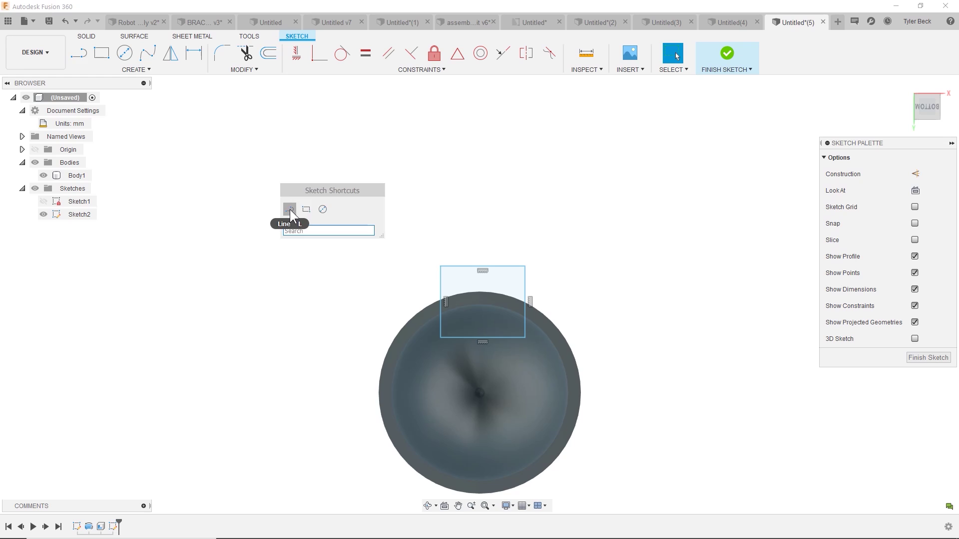
{"action": "left_click", "coordinate": [288, 207]}
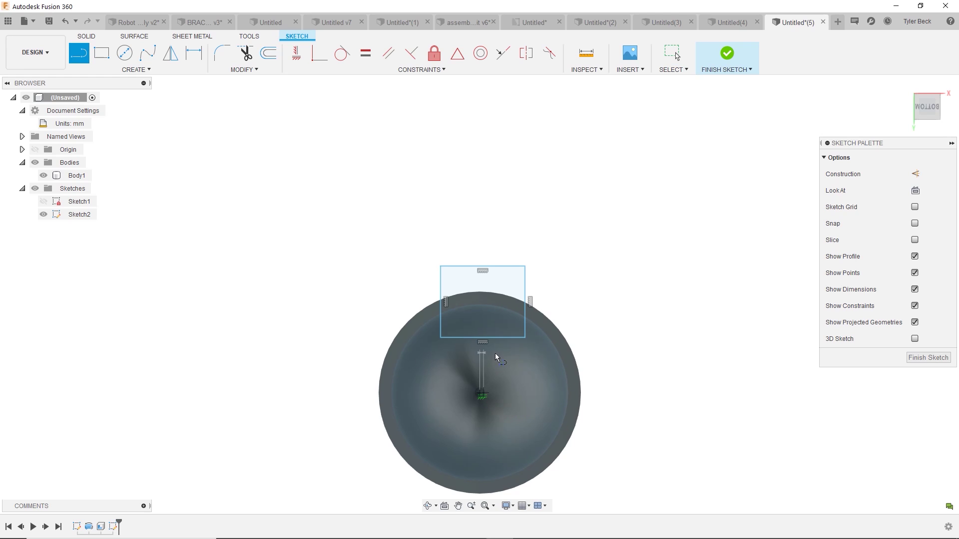
{"action": "left_click", "coordinate": [483, 209]}
{"action": "scroll", "coordinate": [485, 240], "scroll_direction": "up", "scroll_amount": 2}
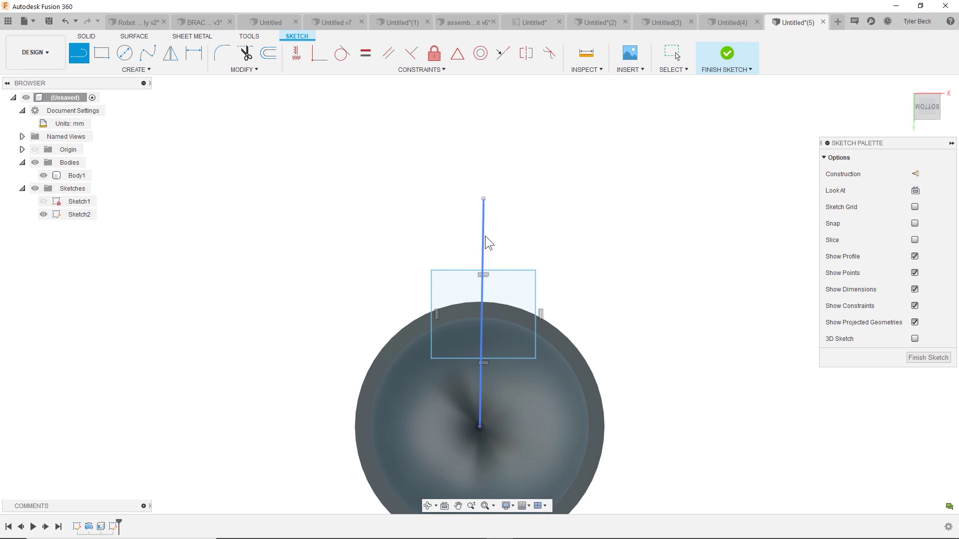
{"action": "key", "text": "Escape"}
{"action": "left_click", "coordinate": [484, 233]}
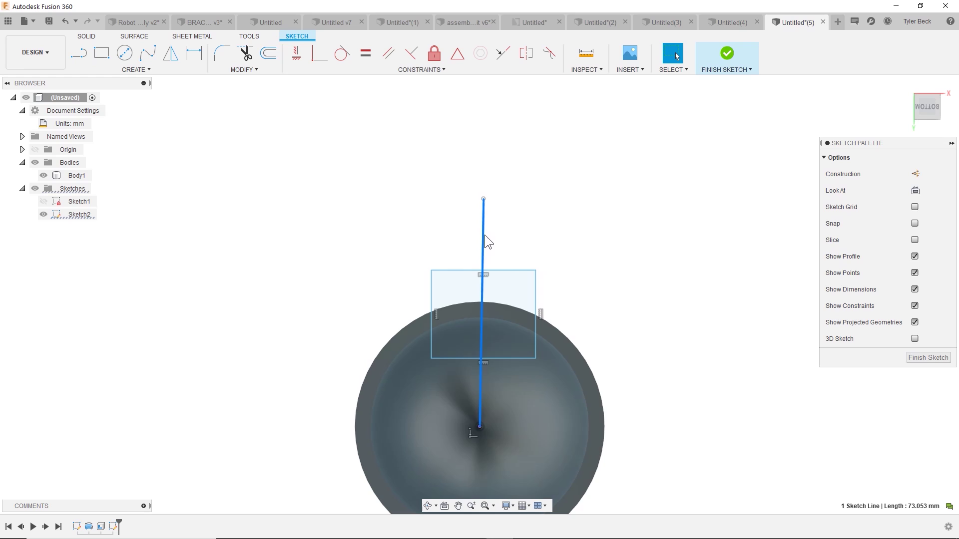
- Constrain the centre line vertical and convert it to a construction line
{"action": "left_click", "coordinate": [298, 56]}
{"action": "key", "text": "Escape"}
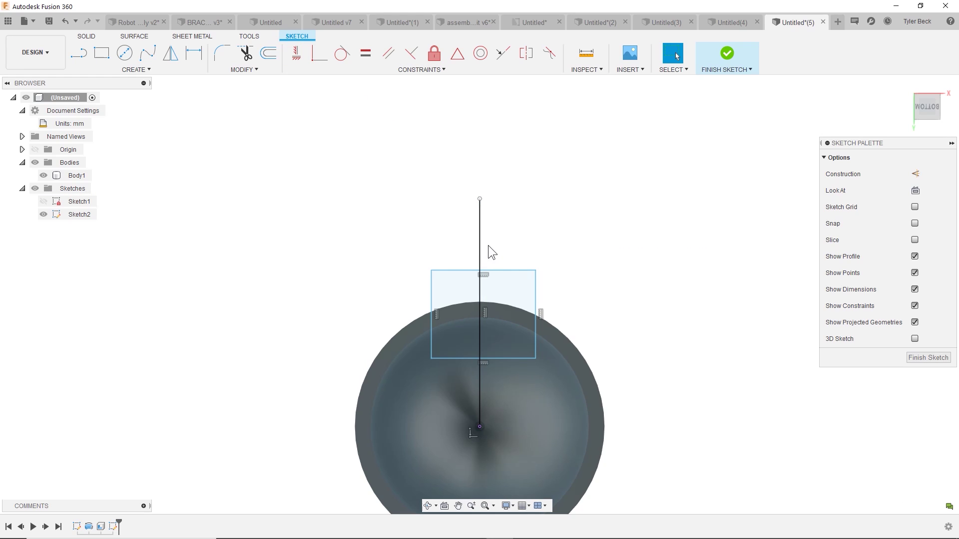
{"action": "left_click", "coordinate": [480, 245]}
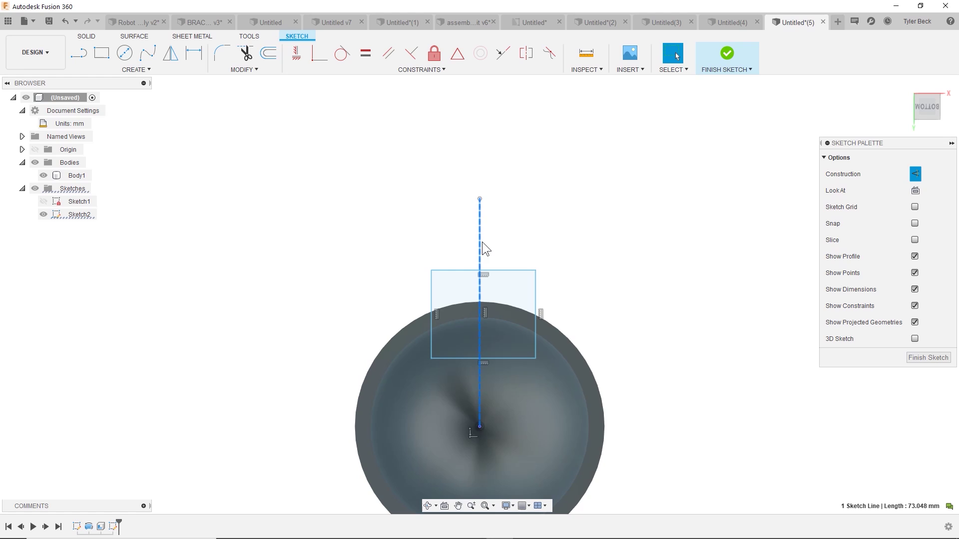
{"action": "left_click", "coordinate": [546, 233]}
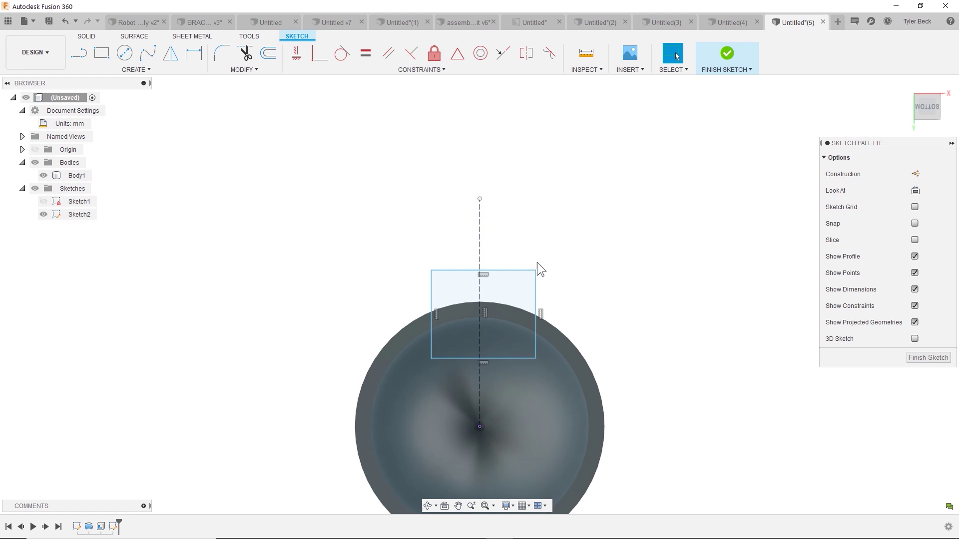
{"action": "left_click_drag", "start_coordinate": [535, 300], "coordinate": [451, 298]}
{"action": "key", "text": "ctrl+z"}
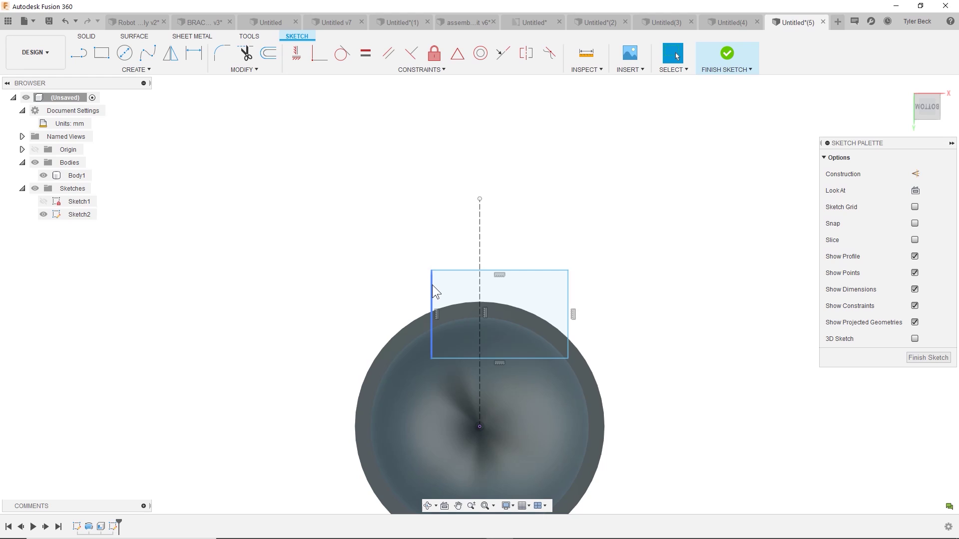
- Make the rectangle's left and right sides symmetric about the construction line
{"action": "left_click", "coordinate": [433, 285]}
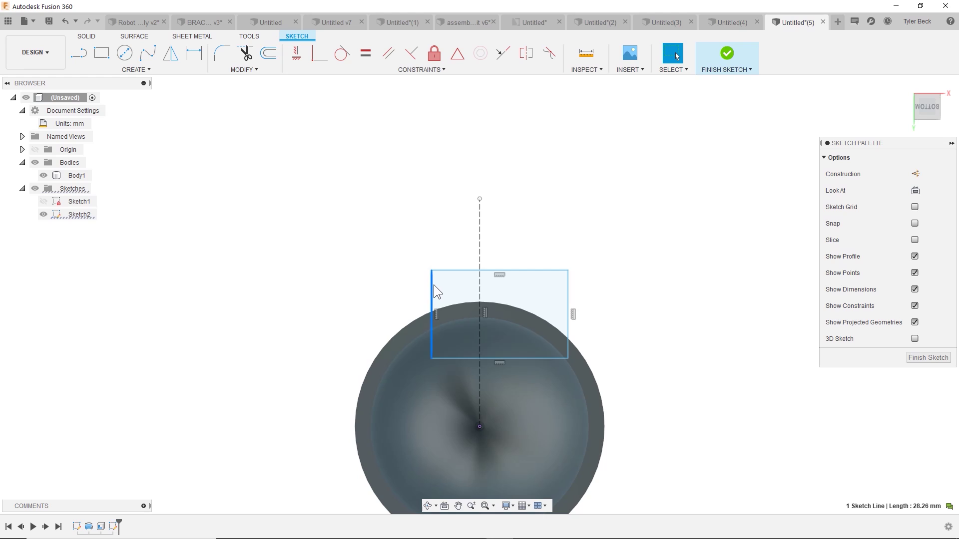
{"action": "left_click", "coordinate": [568, 283], "text": "ctrl"}
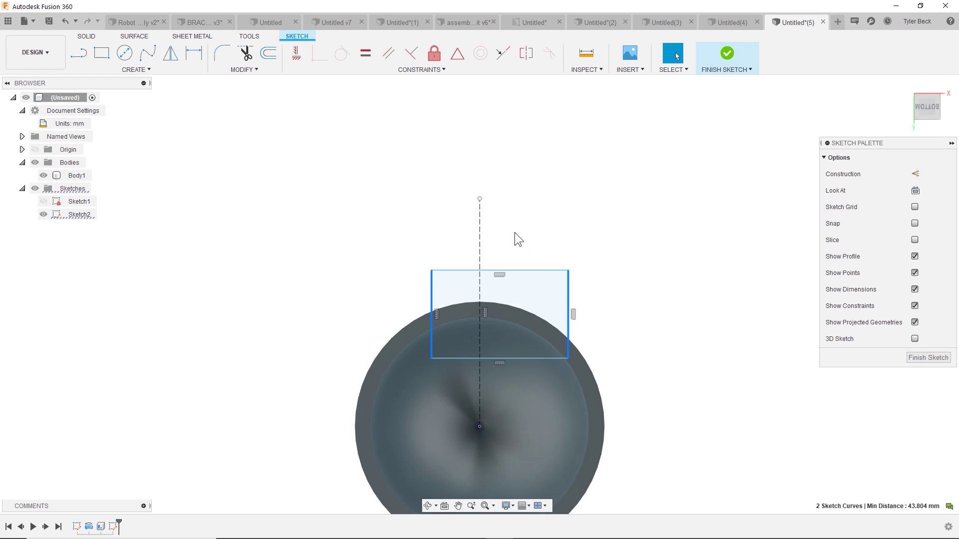
{"action": "left_click", "coordinate": [480, 232], "text": "ctrl"}
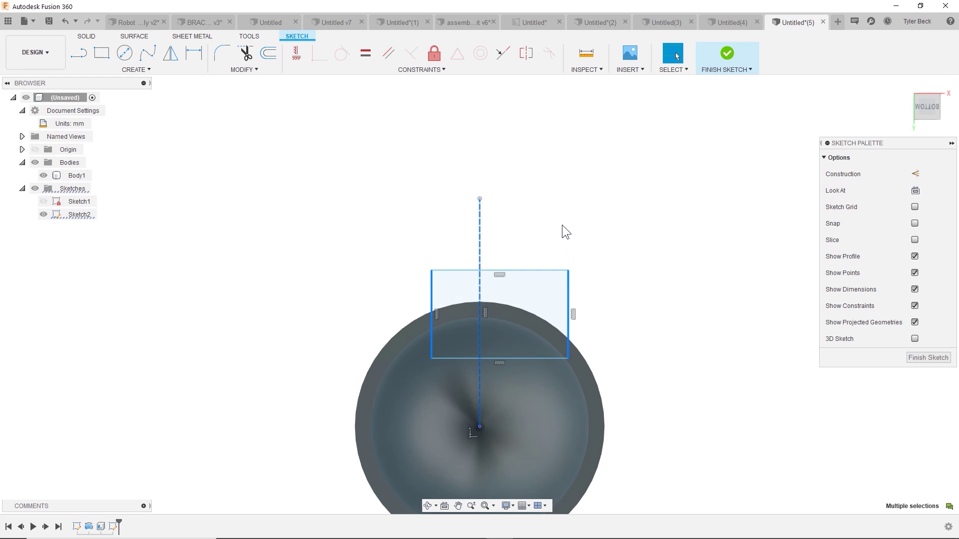
{"action": "left_click", "coordinate": [524, 57]}
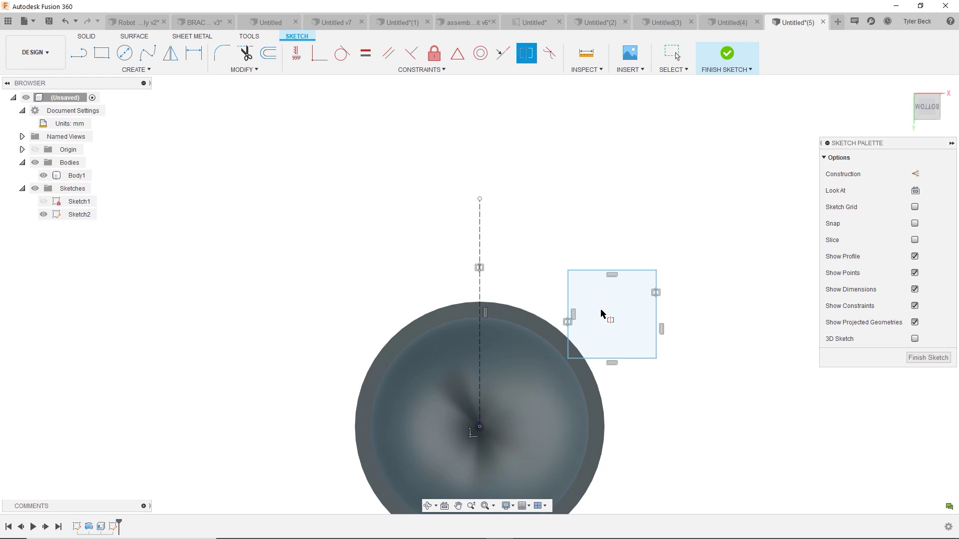
{"action": "key", "text": "Escape"}
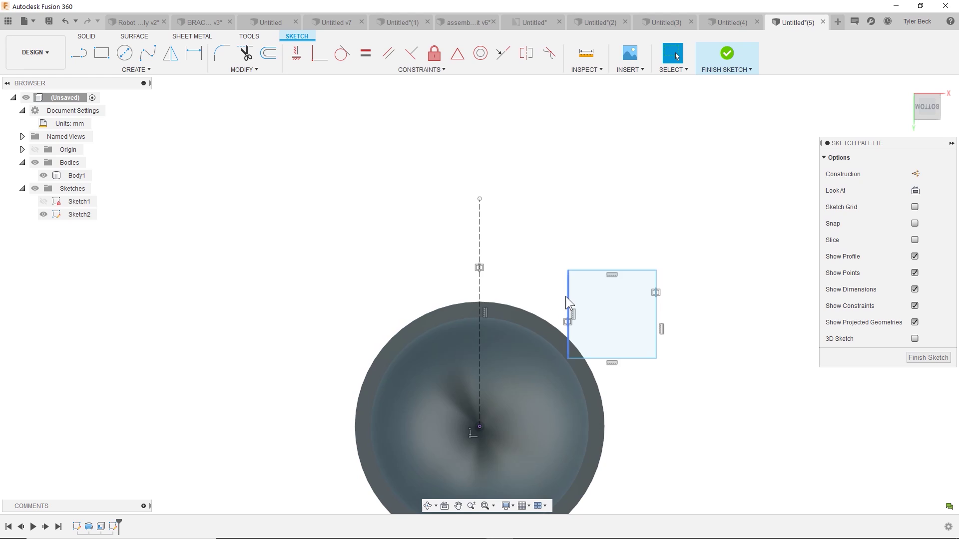
{"action": "mouse_move", "coordinate": [566, 296]}
{"action": "left_mouse_down"}
{"action": "mouse_move", "coordinate": [391, 295]}
{"action": "mouse_move", "coordinate": [580, 293]}
{"action": "mouse_move", "coordinate": [421, 280]}
{"action": "mouse_move", "coordinate": [559, 287]}
{"action": "left_mouse_up"}
{"action": "key", "text": "ctrl+z"}
{"action": "key", "text": "ctrl+z"}
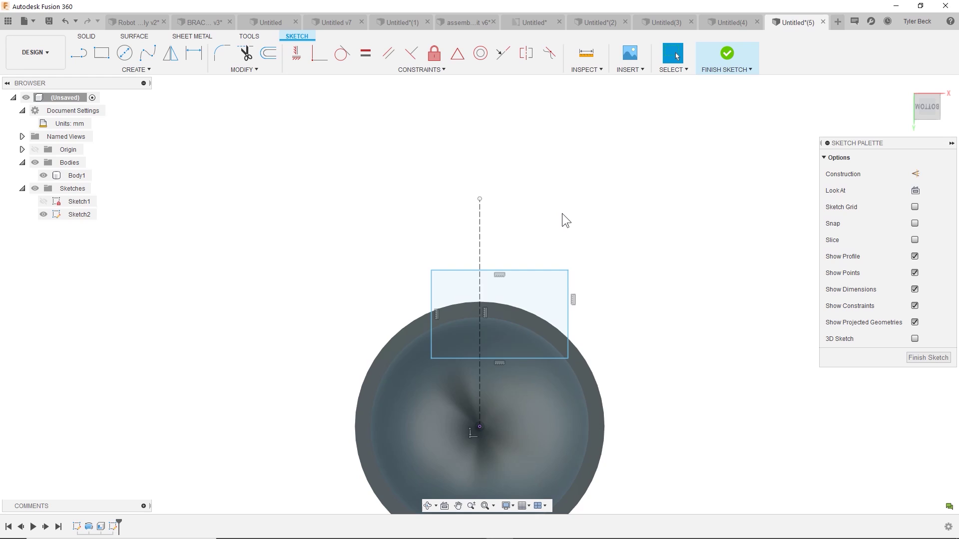
{"action": "left_click", "coordinate": [526, 53]}
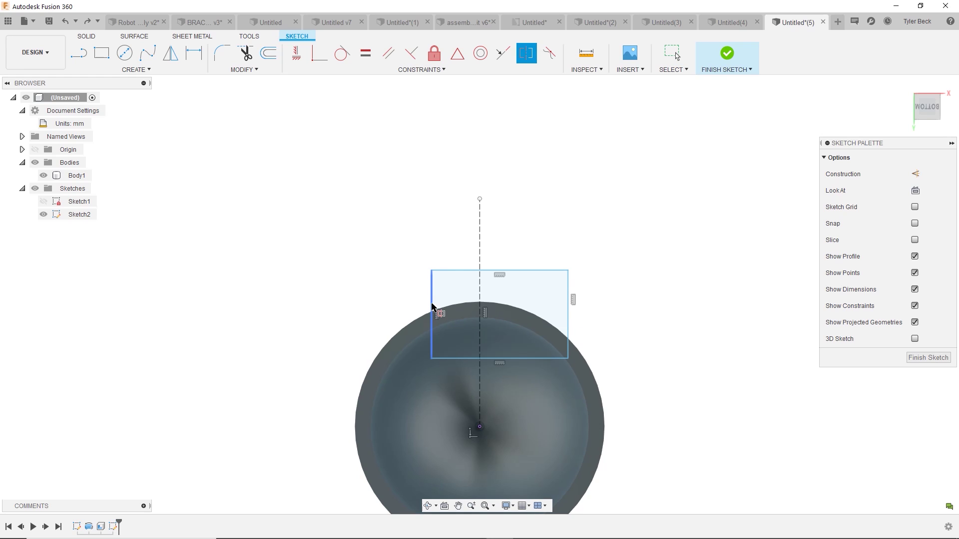
{"action": "left_click", "coordinate": [431, 312]}
{"action": "left_click", "coordinate": [568, 300]}
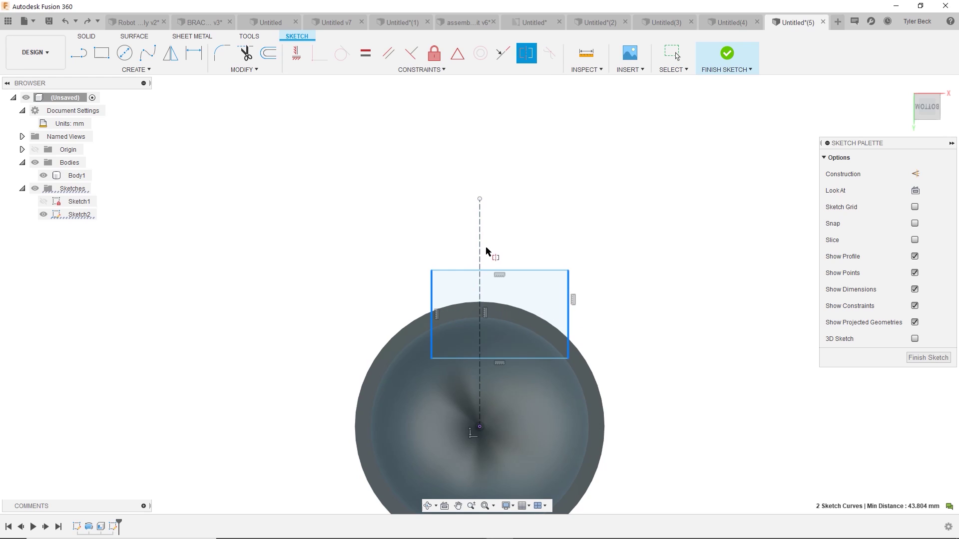
{"action": "left_click", "coordinate": [480, 250]}
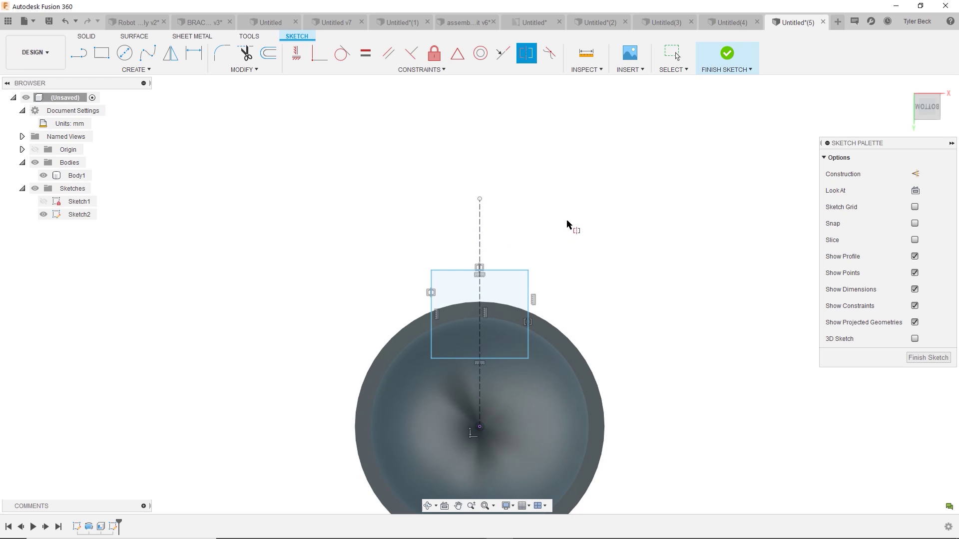
{"action": "key", "text": "Escape"}
{"action": "mouse_move", "coordinate": [529, 269]}
{"action": "left_mouse_down"}
{"action": "mouse_move", "coordinate": [527, 257]}
{"action": "mouse_move", "coordinate": [546, 286]}
{"action": "mouse_move", "coordinate": [519, 287]}
{"action": "left_mouse_up"}
- Dimension the rectangle 20 mm wide and 25 mm tall
{"action": "key", "text": "d"}
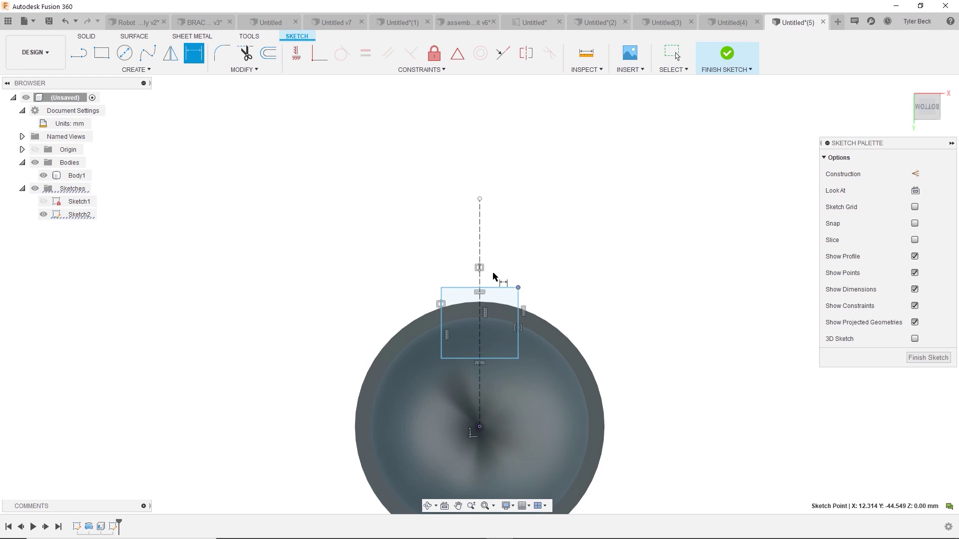
{"action": "left_click", "coordinate": [498, 289]}
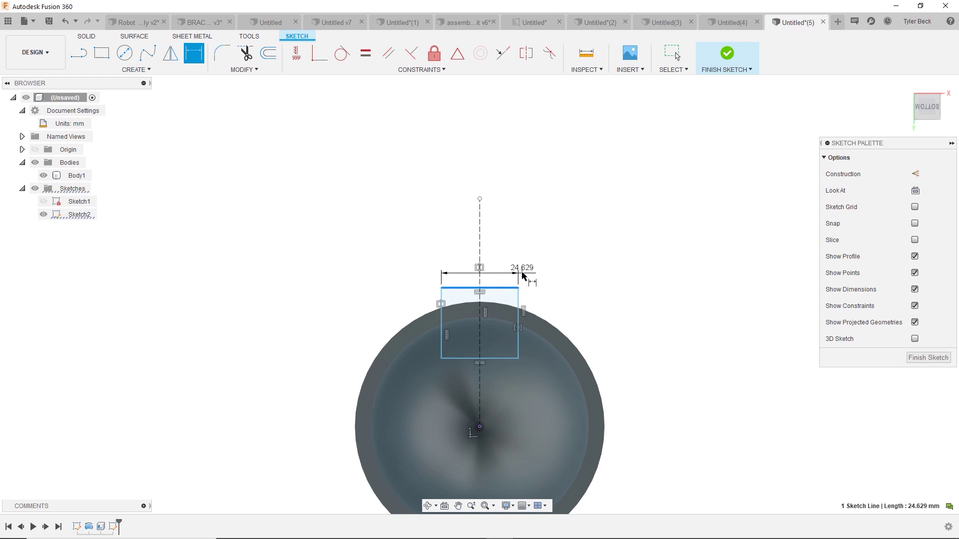
{"action": "left_click", "coordinate": [523, 278]}
{"action": "type", "text": "20"}
{"action": "key", "text": "Return"}
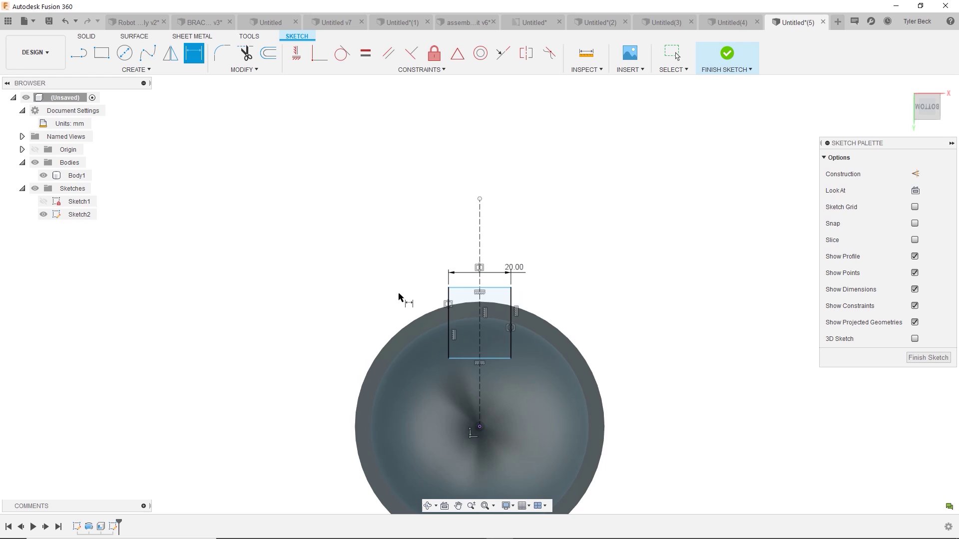
{"action": "scroll", "coordinate": [488, 324], "scroll_direction": "up", "scroll_amount": 2}
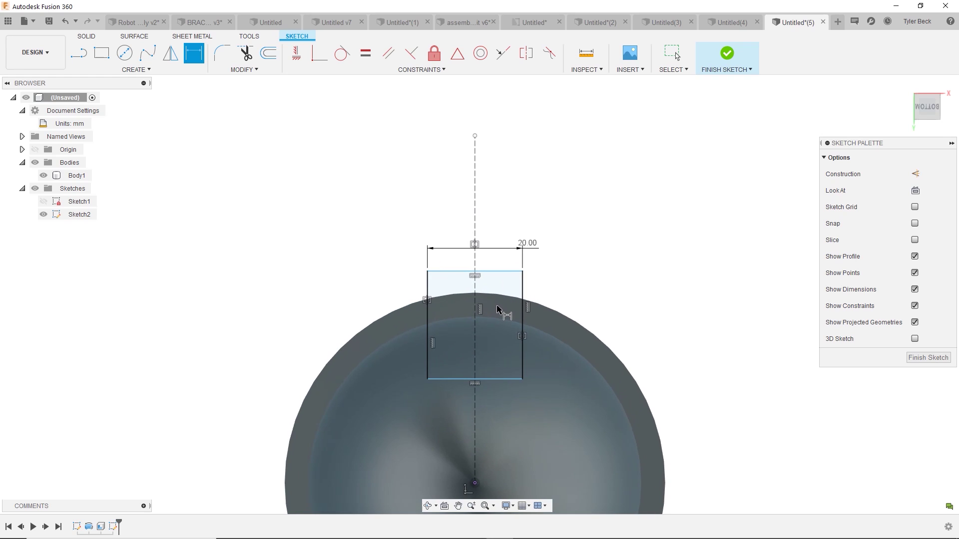
{"action": "left_click", "coordinate": [523, 354]}
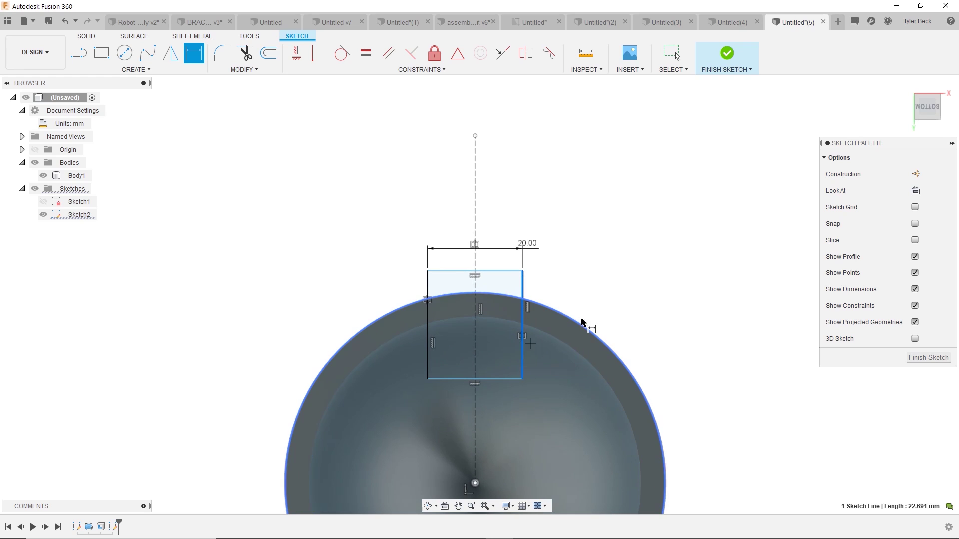
{"action": "left_click", "coordinate": [624, 322]}
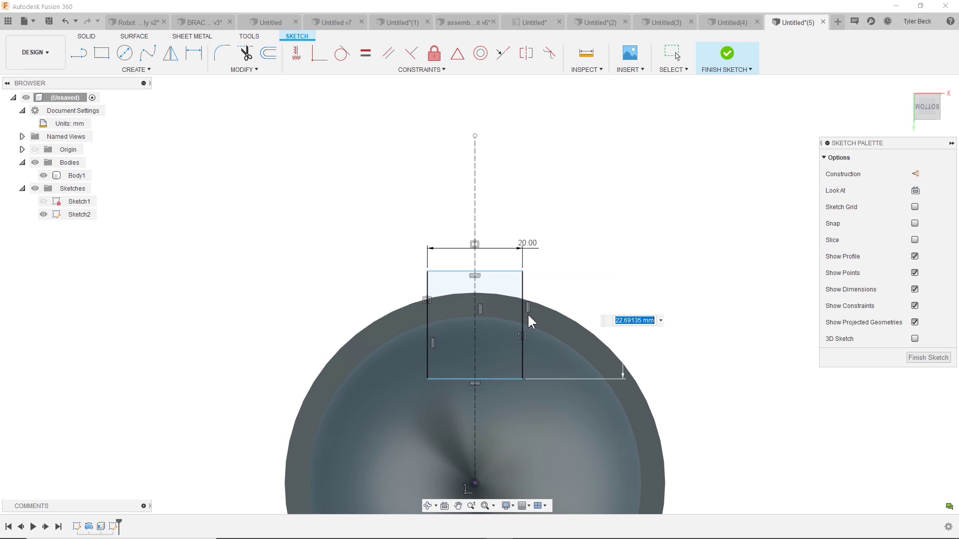
{"action": "type", "text": "25"}
{"action": "key", "text": "Return"}
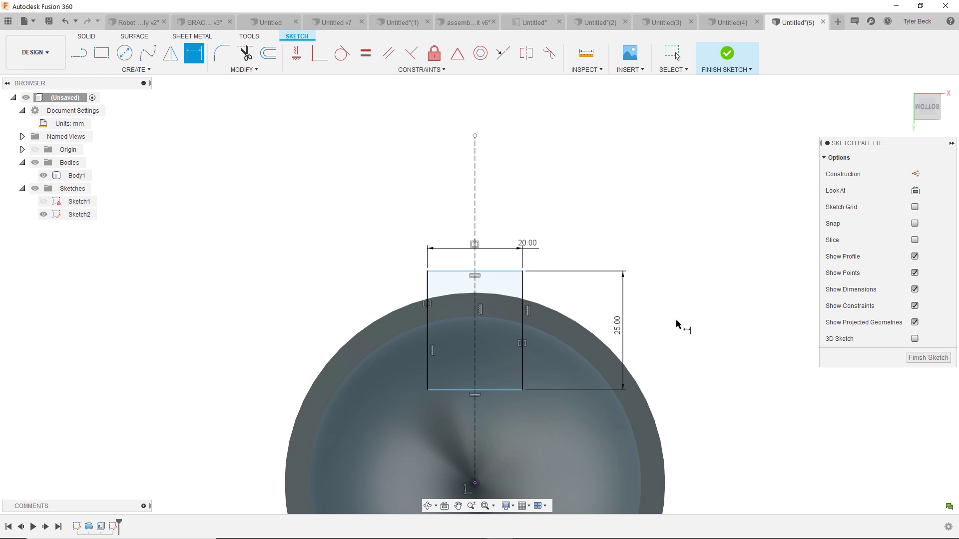
- Set the rectangle's bottom edge 20 mm from the sketch origin
{"action": "left_click", "coordinate": [475, 483]}
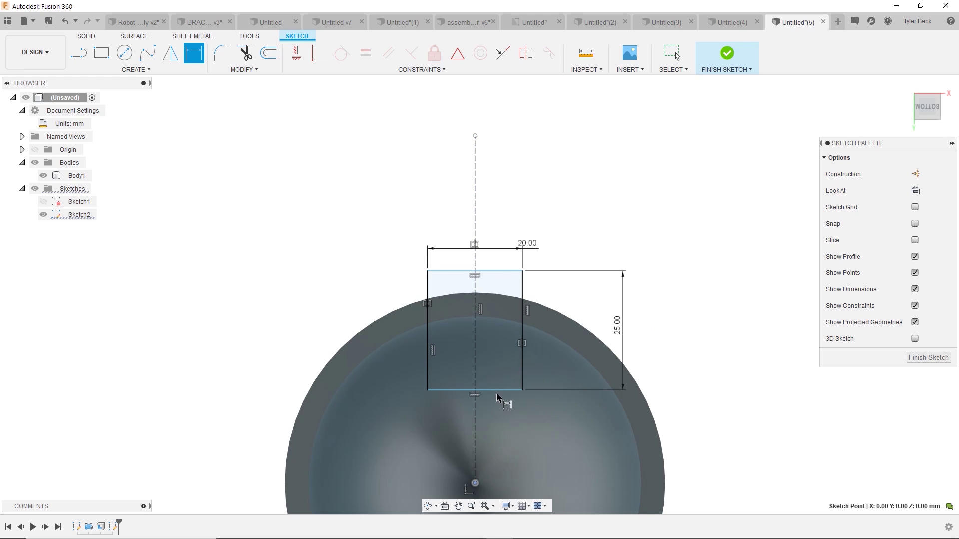
{"action": "left_click", "coordinate": [498, 391]}
{"action": "left_click", "coordinate": [500, 436]}
{"action": "type", "text": "2"}
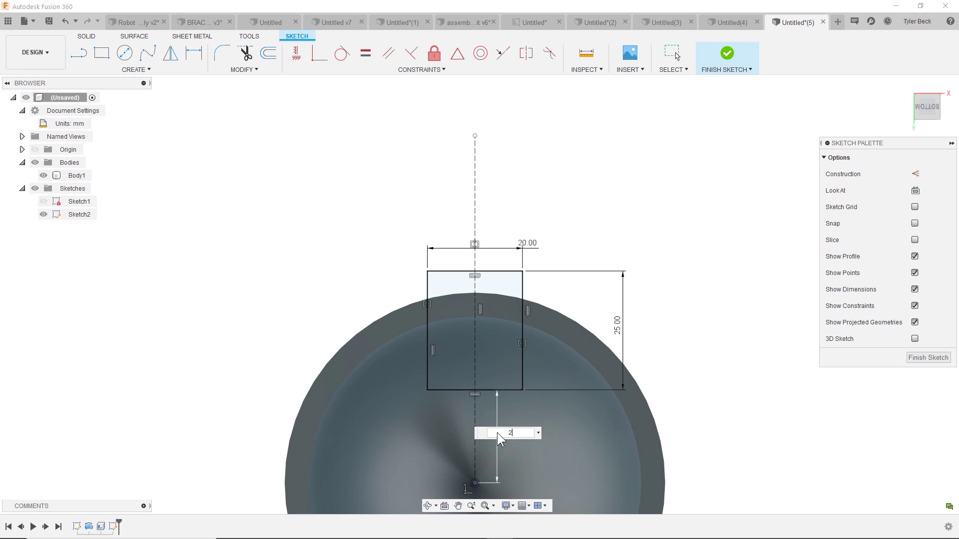
{"action": "type", "text": "0"}
{"action": "key", "text": "Return"}
{"action": "key", "text": "Escape"}
{"action": "scroll", "coordinate": [484, 303], "scroll_direction": "up", "scroll_amount": 2}
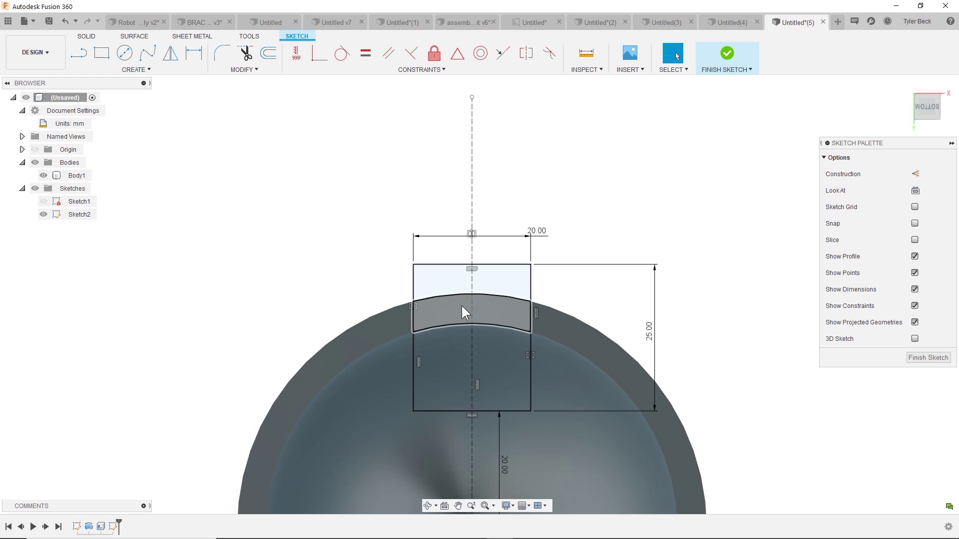
- Extrude the curved band inside the rectangle 15 mm, joined to the dome as a lug block
{"action": "left_click", "coordinate": [491, 307]}
{"action": "key", "text": "e"}
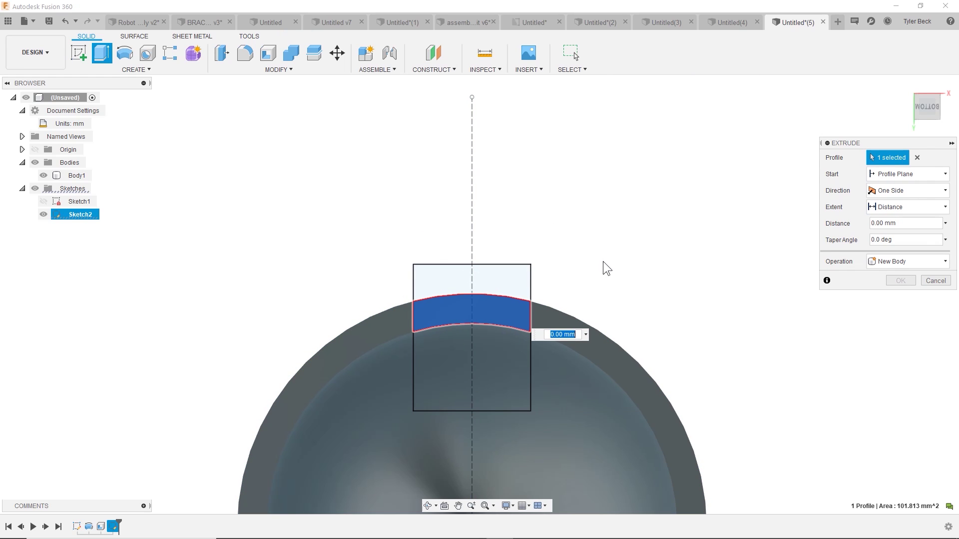
{"action": "left_click_drag", "start_coordinate": [477, 301], "coordinate": [448, 336]}
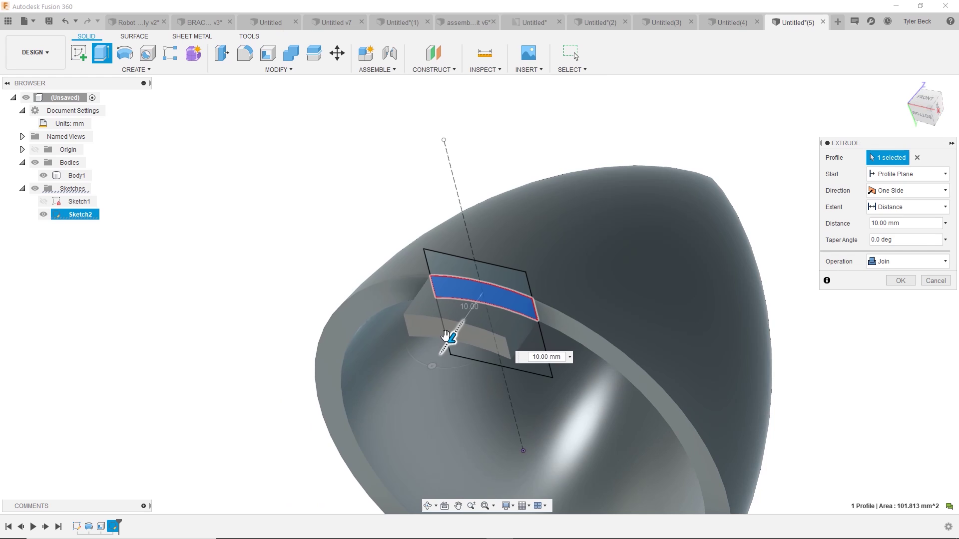
{"action": "type", "text": "15"}
{"action": "key", "text": "Return"}
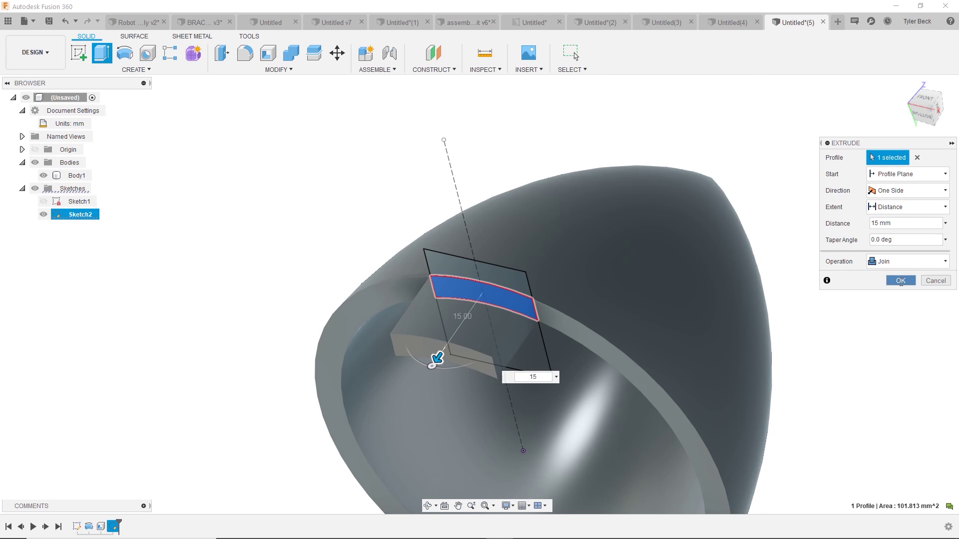
{"action": "left_click", "coordinate": [901, 281]}
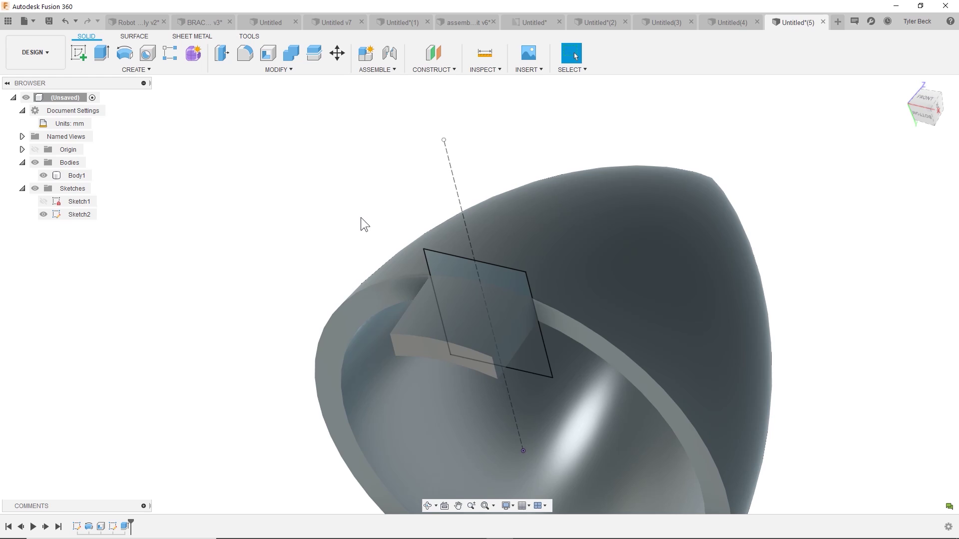
{"action": "mouse_move", "coordinate": [360, 217]}
{"action": "middle_mouse_down", "text": "shift"}
{"action": "mouse_move", "coordinate": [368, 177]}
{"action": "mouse_move", "coordinate": [360, 201]}
{"action": "middle_mouse_up", "text": "shift"}
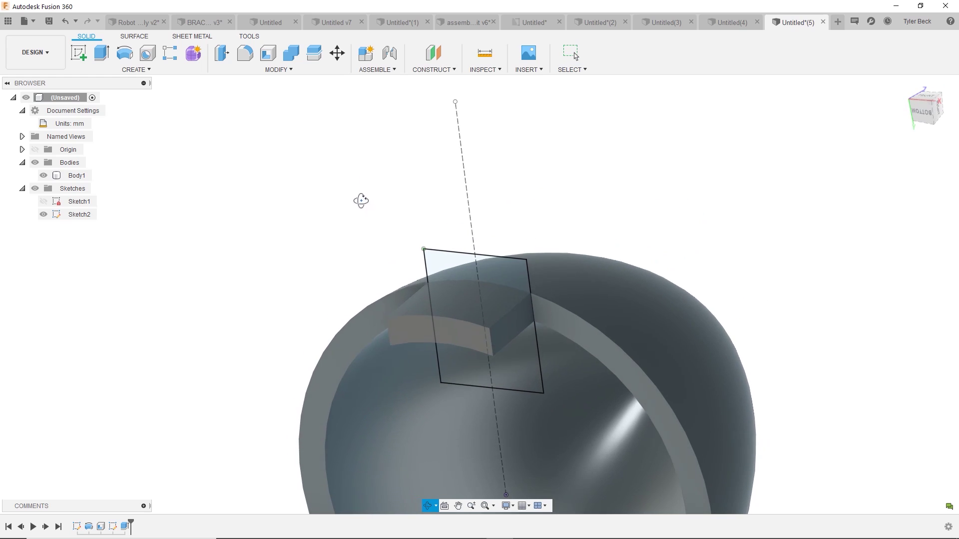
{"action": "left_click", "coordinate": [424, 331]}
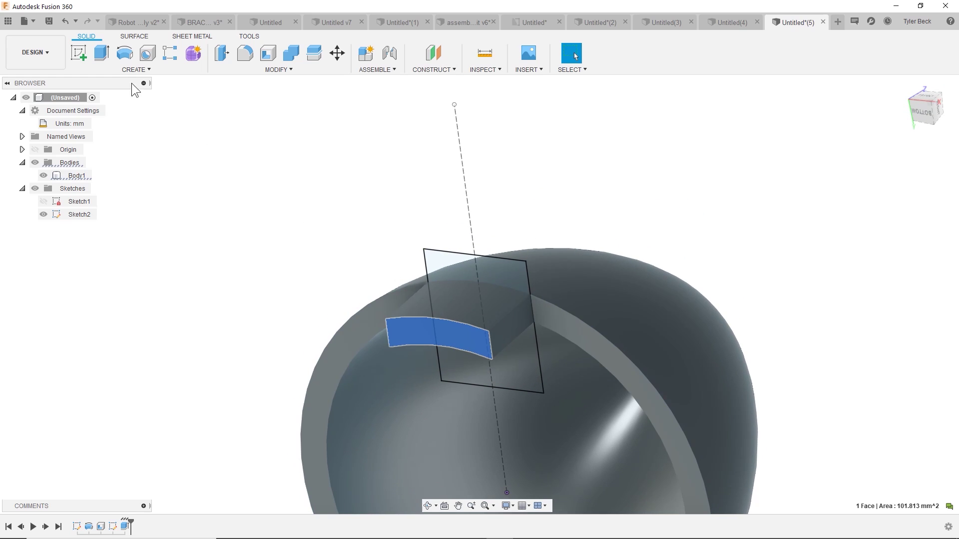
- Sketch on the block face a vertical line, tangent semicircular arc and closing vertical line
{"action": "left_click", "coordinate": [71, 52]}
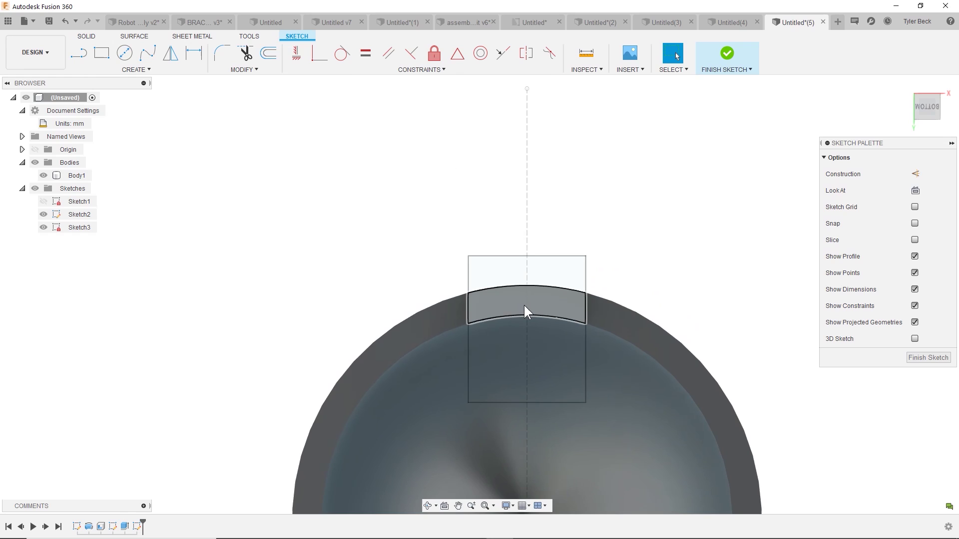
{"action": "key", "text": "l"}
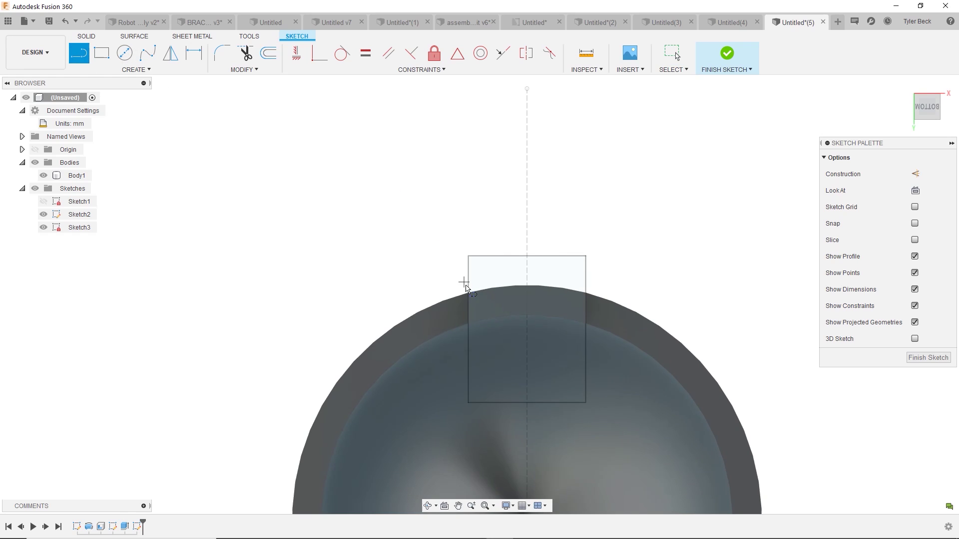
{"action": "left_click", "coordinate": [468, 293]}
{"action": "left_click", "coordinate": [468, 242]}
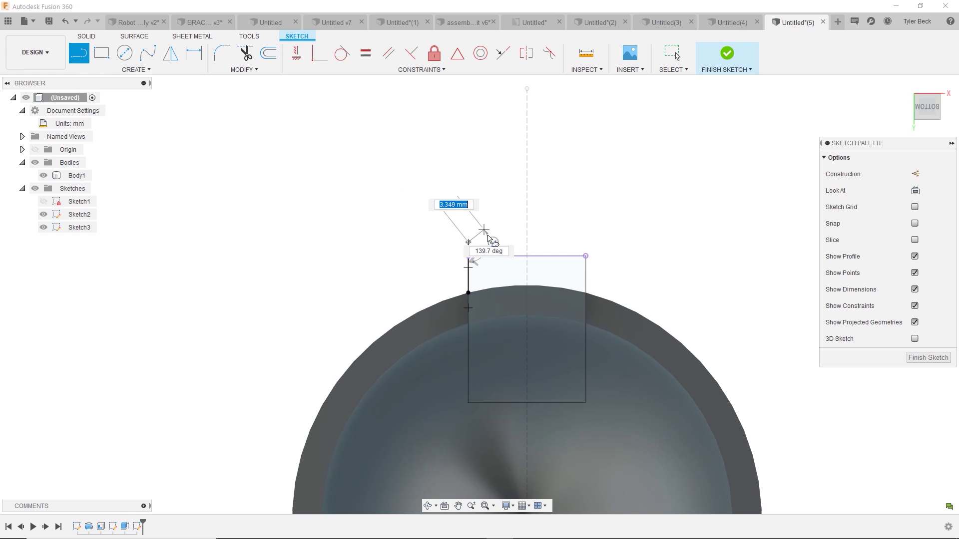
{"action": "left_click_drag", "start_coordinate": [467, 242], "coordinate": [585, 242]}
{"action": "left_click", "coordinate": [585, 292]}
{"action": "scroll", "coordinate": [596, 243], "scroll_direction": "up", "scroll_amount": 2}
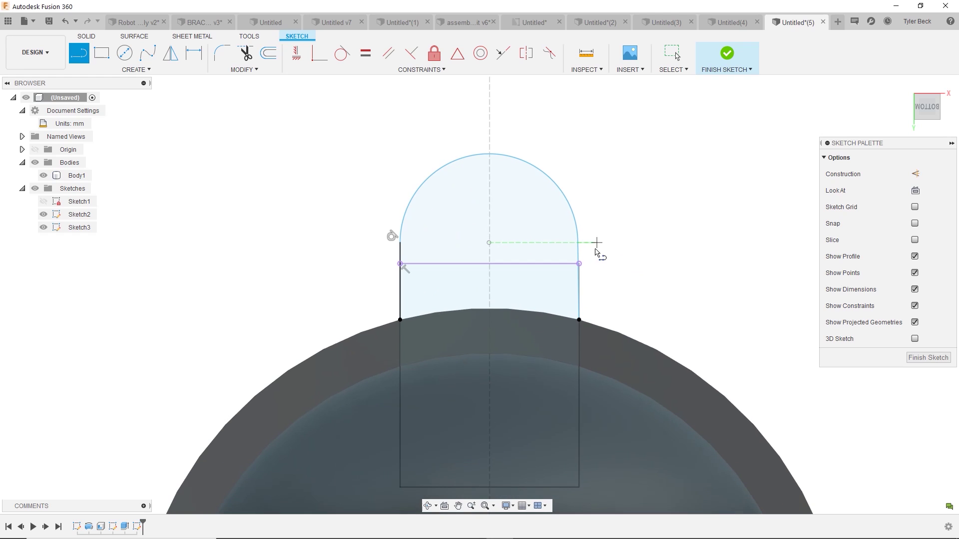
{"action": "key", "text": "Escape"}
- Draw a test line with a tangent arc beside the sketch, then delete both
{"action": "scroll", "coordinate": [604, 247], "scroll_direction": "down", "scroll_amount": 1}
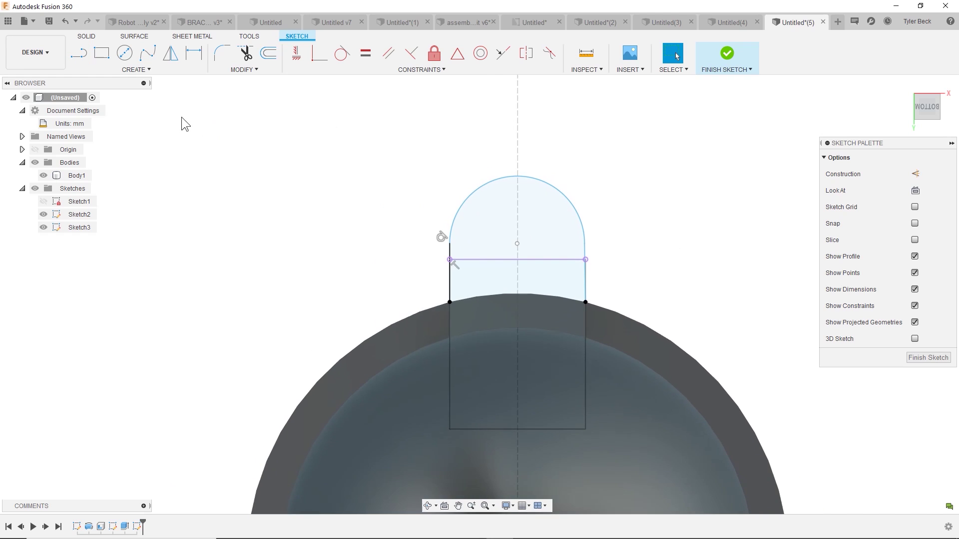
{"action": "left_click", "coordinate": [84, 62]}
{"action": "left_click", "coordinate": [194, 277]}
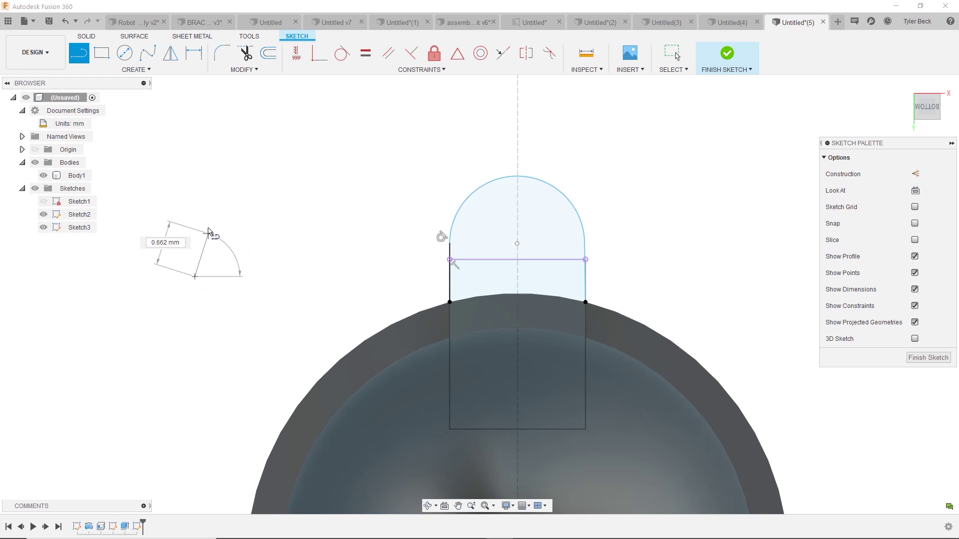
{"action": "left_click", "coordinate": [195, 195]}
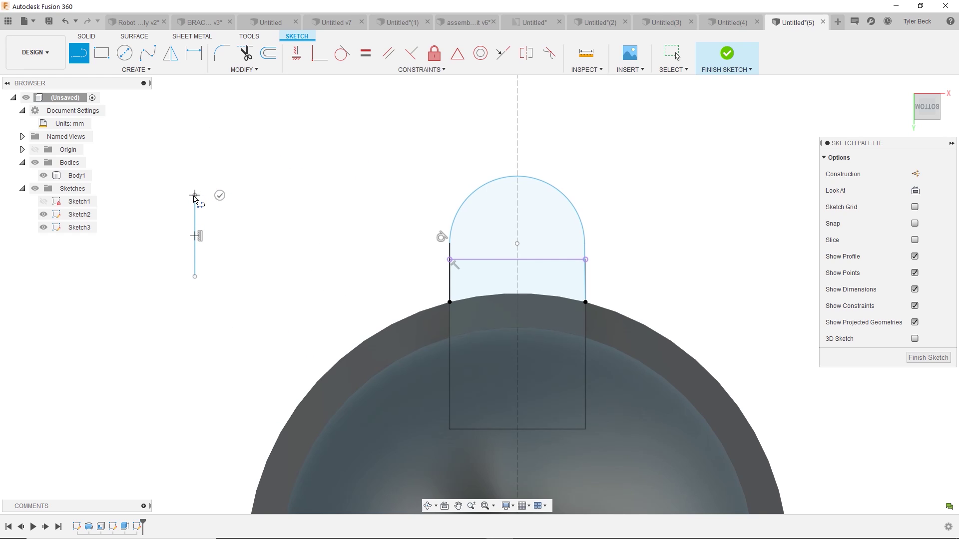
{"action": "mouse_move", "coordinate": [194, 197]}
{"action": "left_mouse_down"}
{"action": "mouse_move", "coordinate": [269, 179]}
{"action": "mouse_move", "coordinate": [306, 154]}
{"action": "mouse_move", "coordinate": [317, 191]}
{"action": "left_mouse_up"}
{"action": "key", "text": "Escape"}
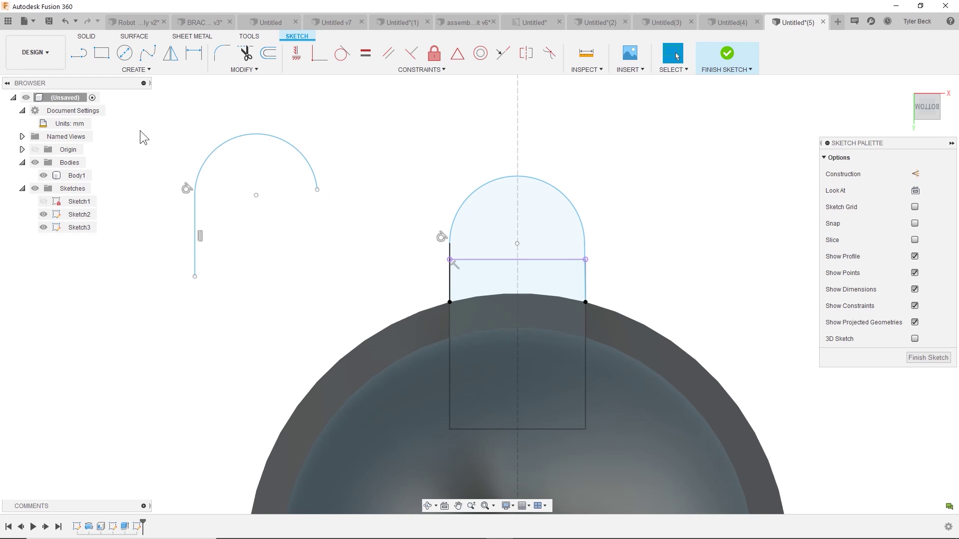
{"action": "left_click_drag", "start_coordinate": [140, 131], "coordinate": [362, 330]}
{"action": "key", "text": "Delete"}
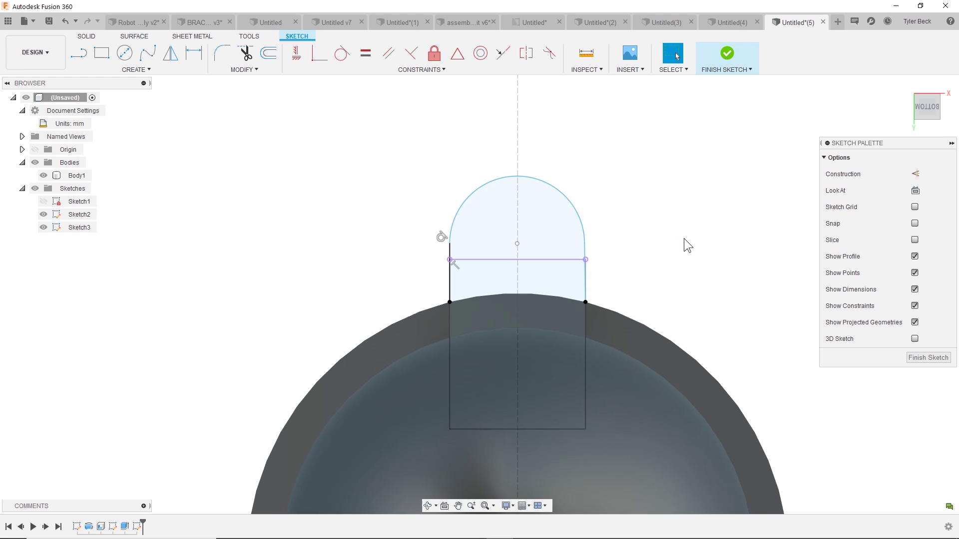
- Pick the tangent arc tool via the sARC search and orbit to view the sketch in 3D
{"action": "type", "text": "sARC"}
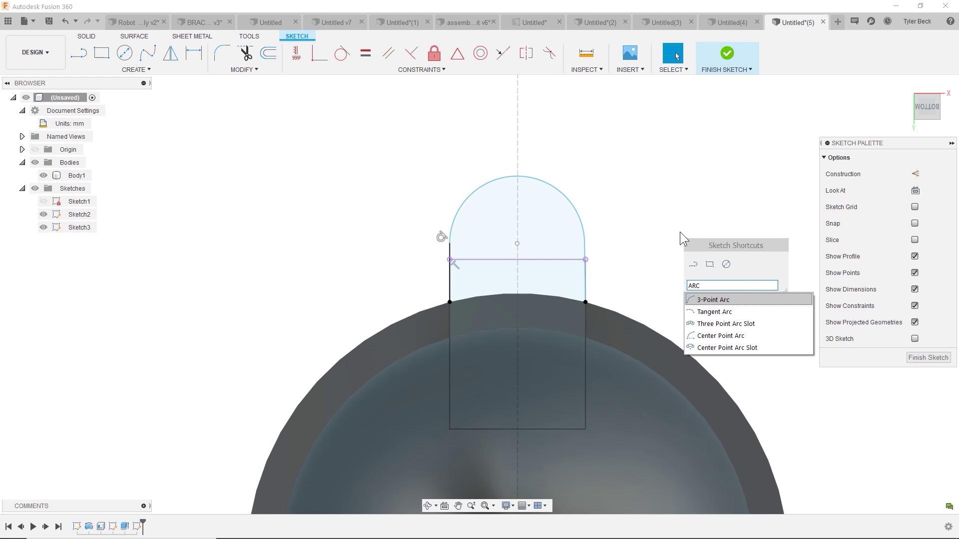
{"action": "left_click", "coordinate": [801, 312]}
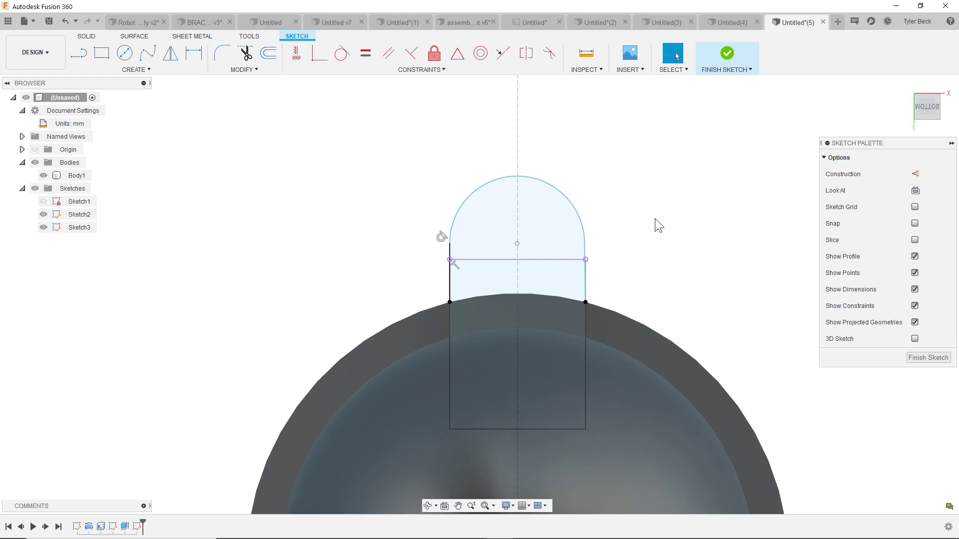
{"action": "mouse_move", "coordinate": [655, 222]}
{"action": "middle_mouse_down", "text": "shift"}
{"action": "mouse_move", "coordinate": [691, 270]}
{"action": "mouse_move", "coordinate": [670, 294]}
{"action": "middle_mouse_up", "text": "shift"}
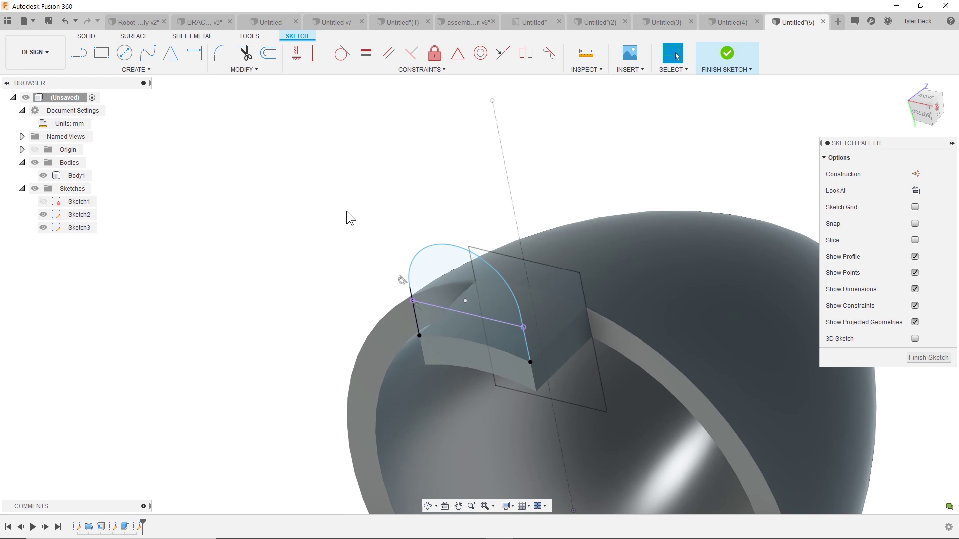
- Extrude all three round-topped tab regions 5 mm, joined to the lug block as the foot
{"action": "key", "text": "e"}
{"action": "left_click", "coordinate": [446, 270]}
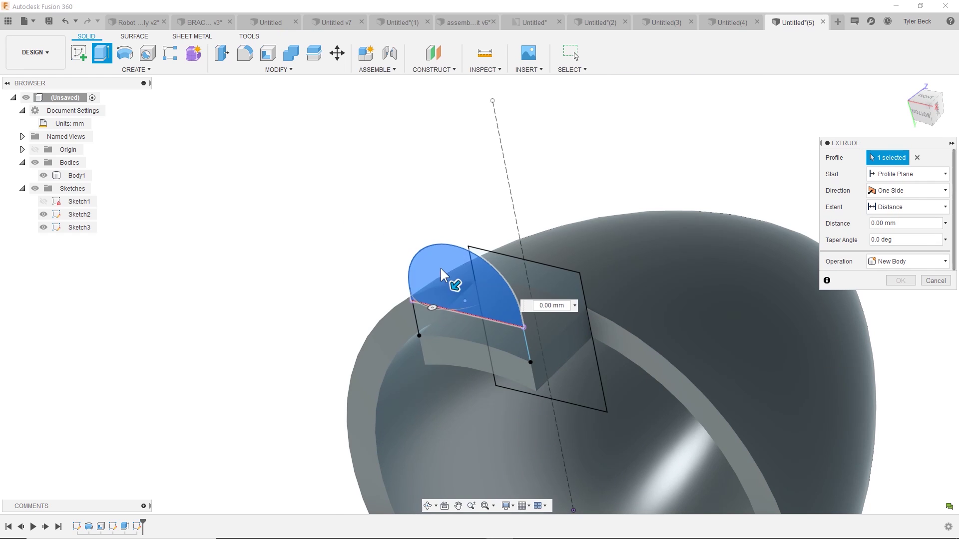
{"action": "left_click", "coordinate": [460, 353]}
{"action": "left_click", "coordinate": [465, 359]}
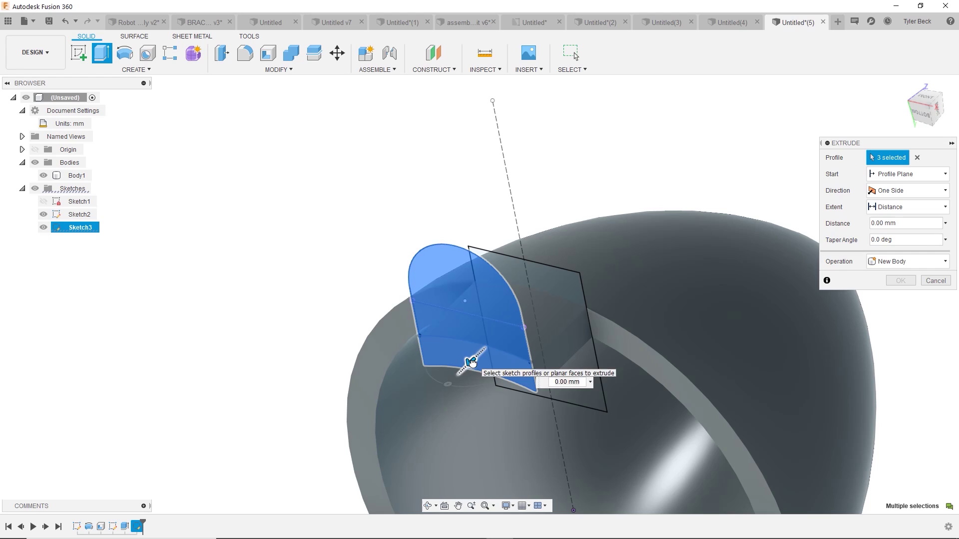
{"action": "left_click_drag", "start_coordinate": [456, 379], "coordinate": [449, 382]}
{"action": "left_click", "coordinate": [894, 223]}
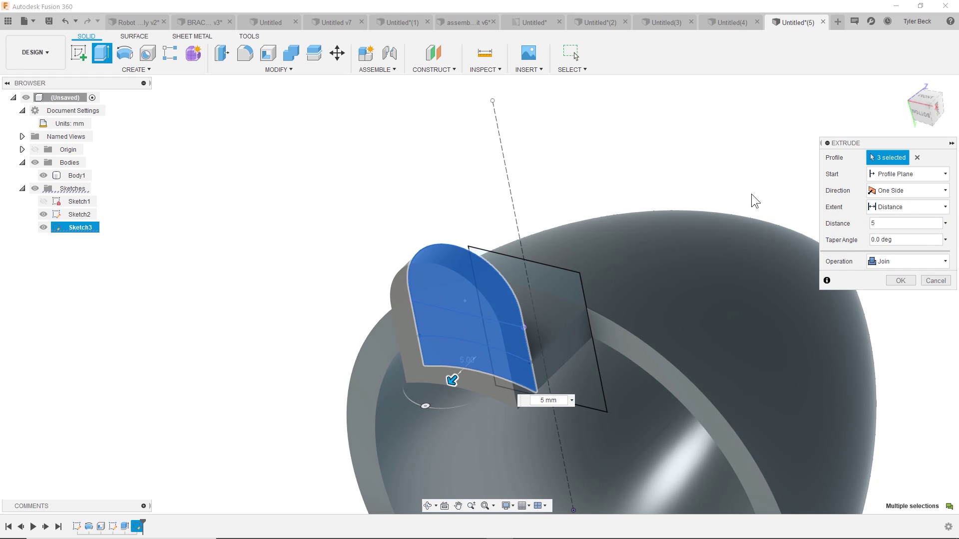
{"action": "left_click", "coordinate": [900, 281]}
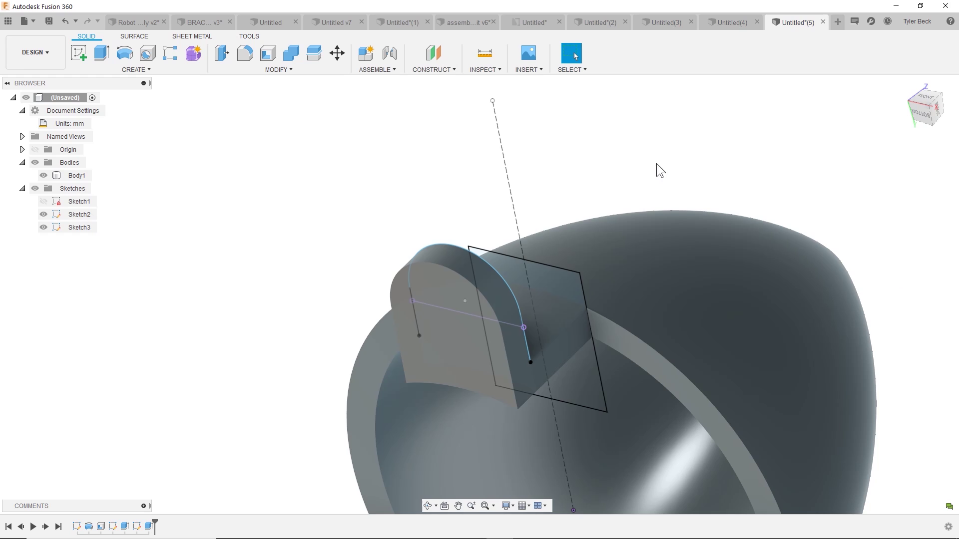
{"action": "mouse_move", "coordinate": [657, 171]}
{"action": "middle_mouse_down", "text": "shift"}
{"action": "mouse_move", "coordinate": [580, 198]}
{"action": "mouse_move", "coordinate": [613, 238]}
{"action": "middle_mouse_up", "text": "shift"}
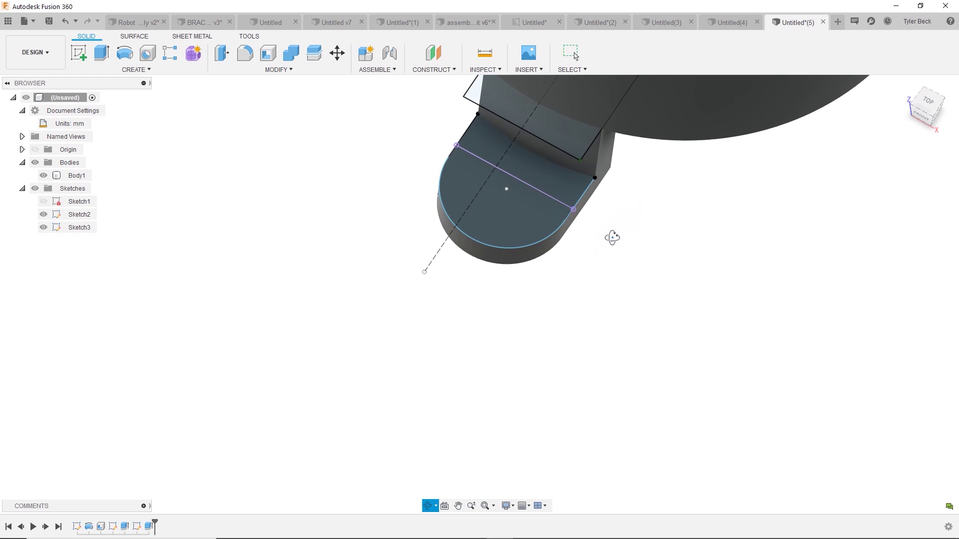
{"action": "left_click", "coordinate": [501, 233]}
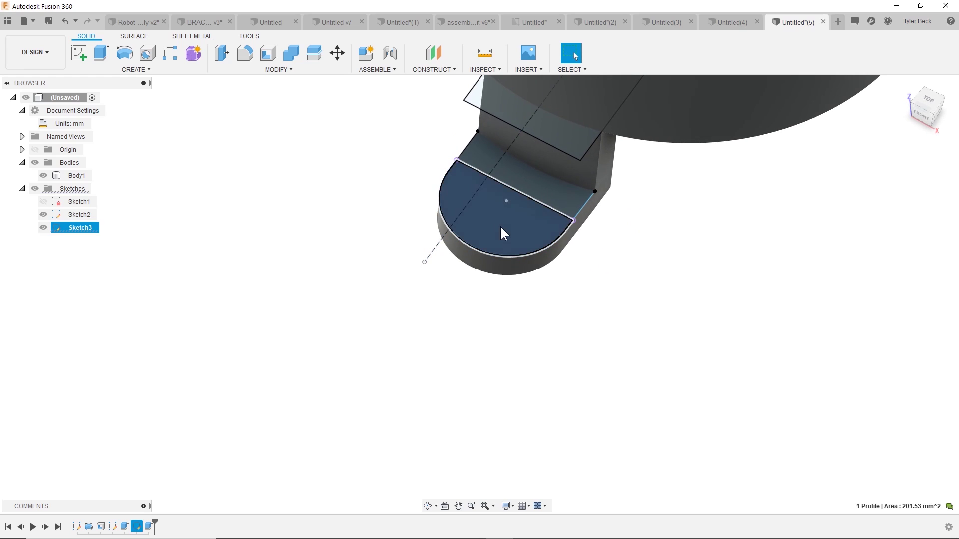
- Sketch a 10 mm diameter circle centred on the foot's arc on its top face
{"action": "left_click", "coordinate": [78, 53]}
{"action": "key", "text": "c"}
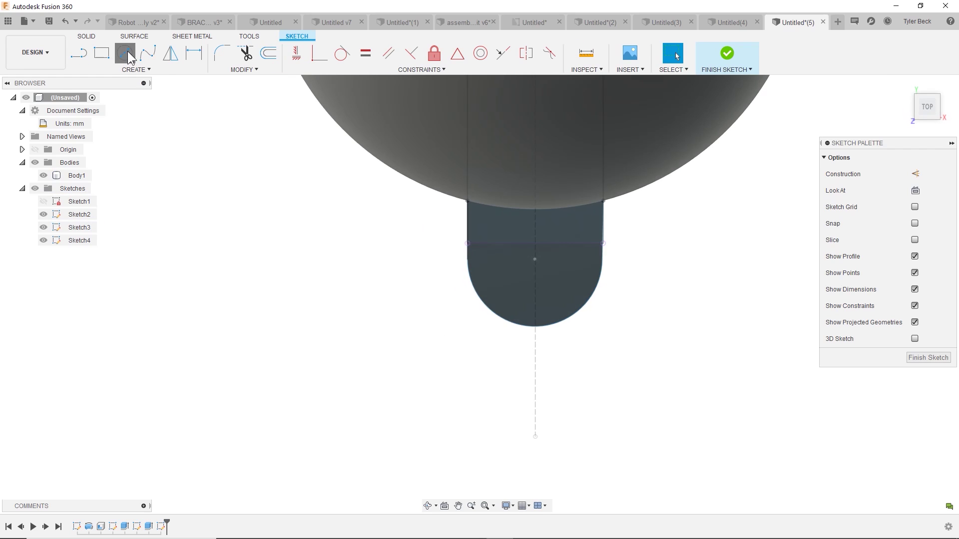
{"action": "left_click", "coordinate": [535, 259]}
{"action": "left_click", "coordinate": [567, 282]}
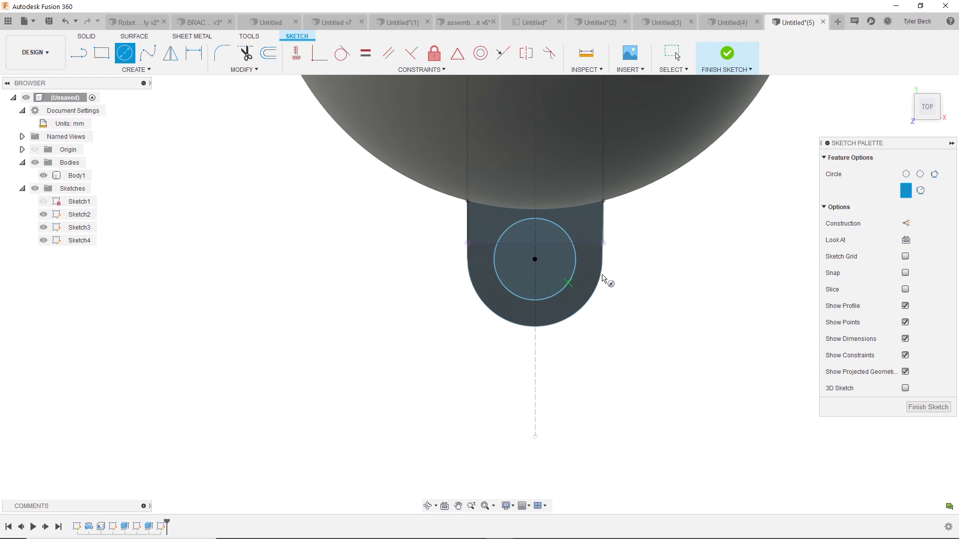
{"action": "key", "text": "d"}
{"action": "left_click", "coordinate": [572, 290]}
{"action": "left_click", "coordinate": [649, 356]}
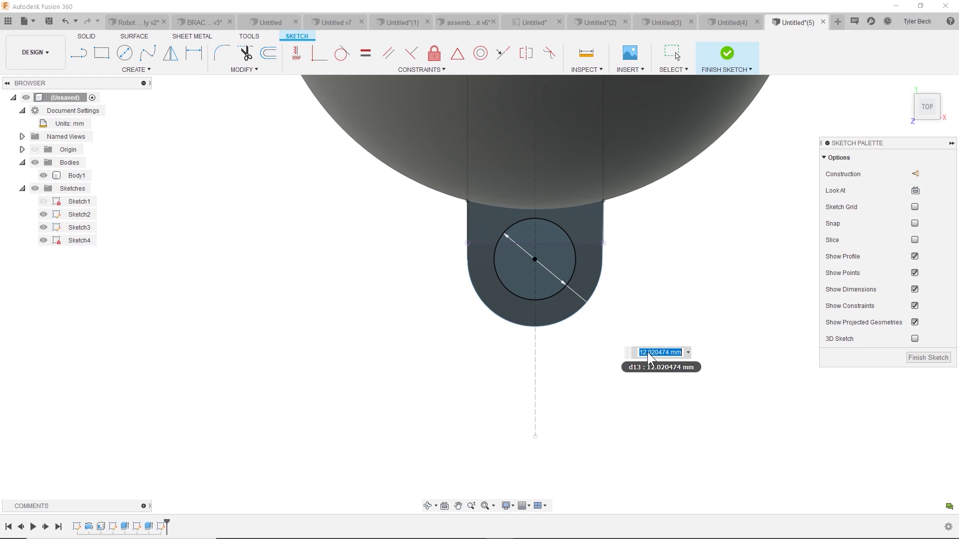
{"action": "key", "text": "Return"}
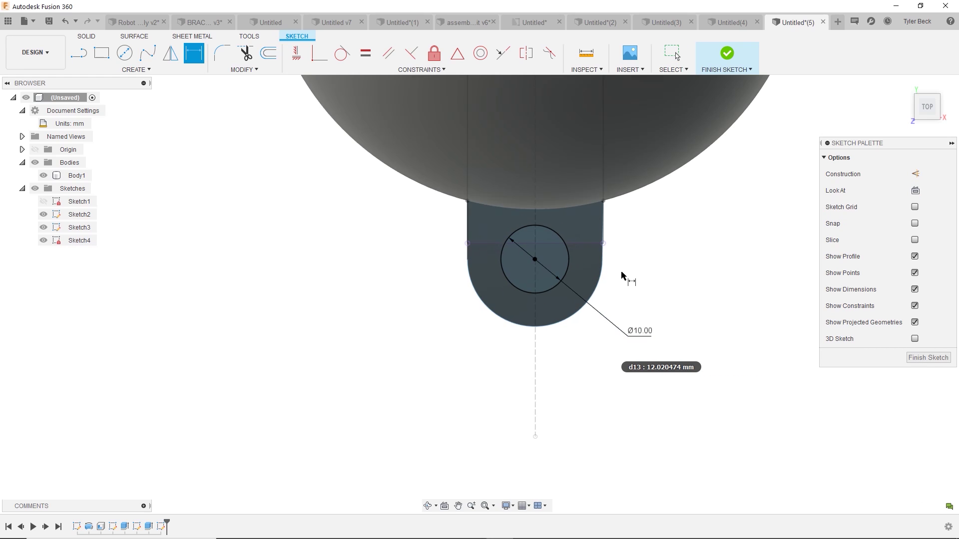
{"action": "mouse_move", "coordinate": [625, 274]}
{"action": "middle_mouse_down", "text": "shift"}
{"action": "mouse_move", "coordinate": [635, 274]}
{"action": "mouse_move", "coordinate": [618, 271]}
{"action": "middle_mouse_up", "text": "shift"}
- Extrude the circle profile as a cut into the foot
{"action": "key", "text": "e"}
{"action": "left_click", "coordinate": [504, 209]}
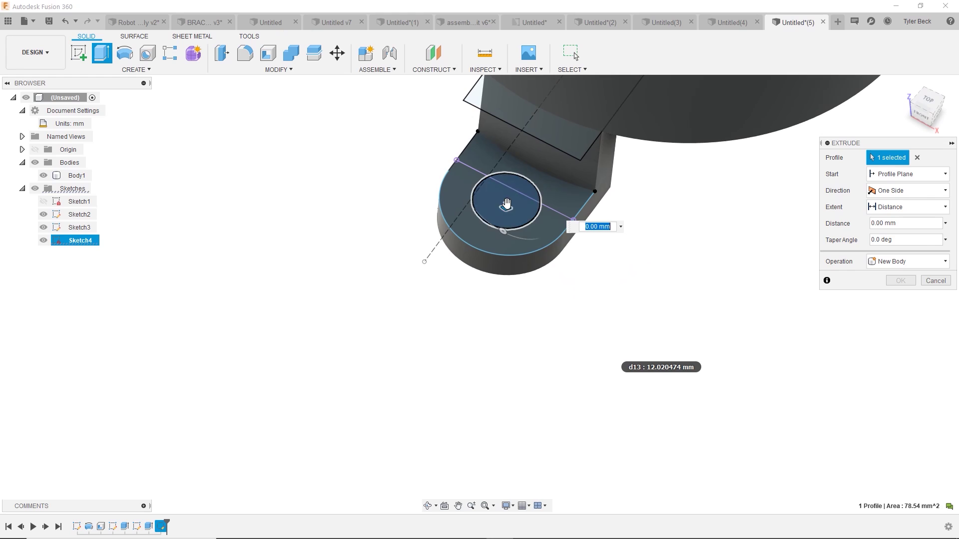
{"action": "left_click", "coordinate": [902, 298]}
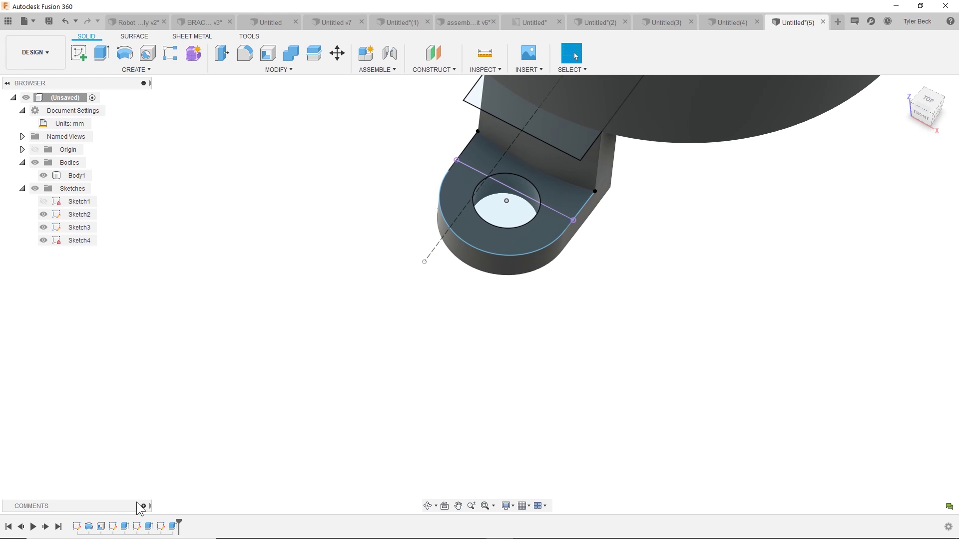
- Edit the hole cut to one direction with extent All so it passes through the foot
{"action": "right_click", "coordinate": [172, 526]}
{"action": "left_click", "coordinate": [198, 424]}
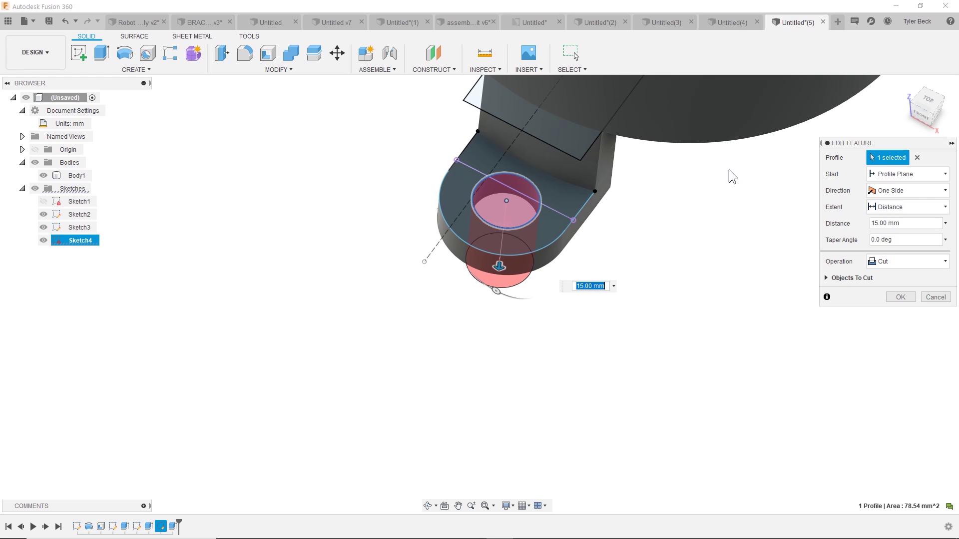
{"action": "left_click", "coordinate": [902, 194]}
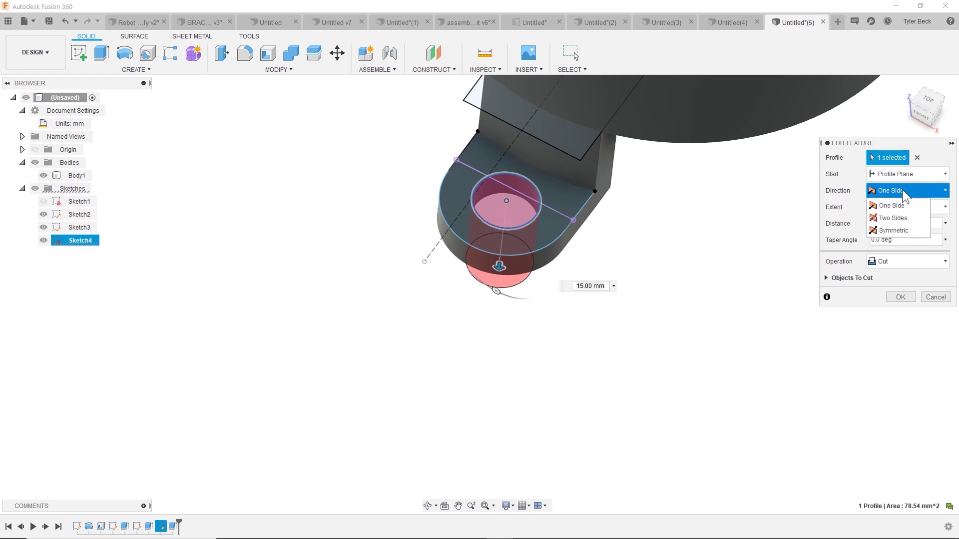
{"action": "left_click", "coordinate": [868, 195]}
{"action": "left_click", "coordinate": [879, 207]}
{"action": "left_click", "coordinate": [888, 245]}
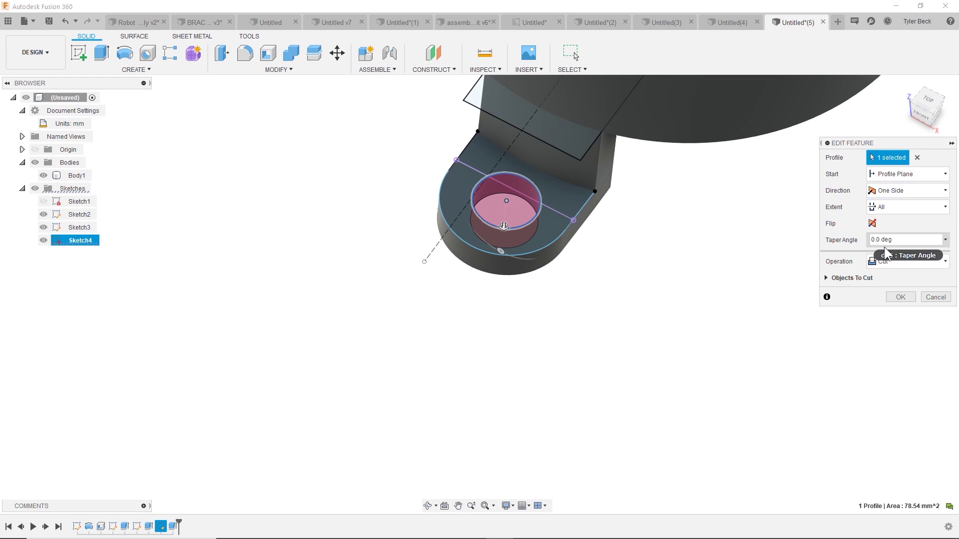
{"action": "left_click", "coordinate": [900, 297]}
{"action": "scroll", "coordinate": [668, 261], "scroll_direction": "down", "scroll_amount": 2}
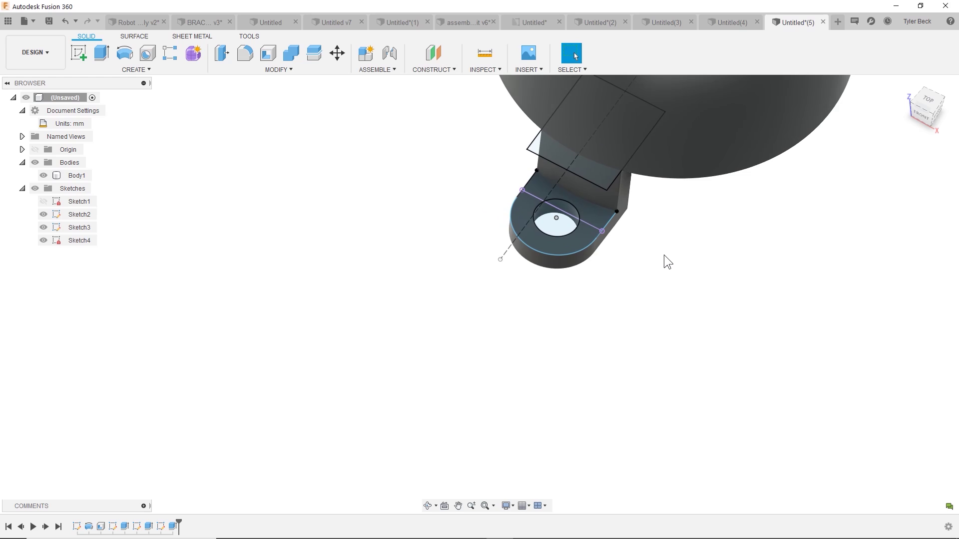
{"action": "middle_click_drag", "start_coordinate": [654, 232], "coordinate": [651, 198], "text": "shift"}
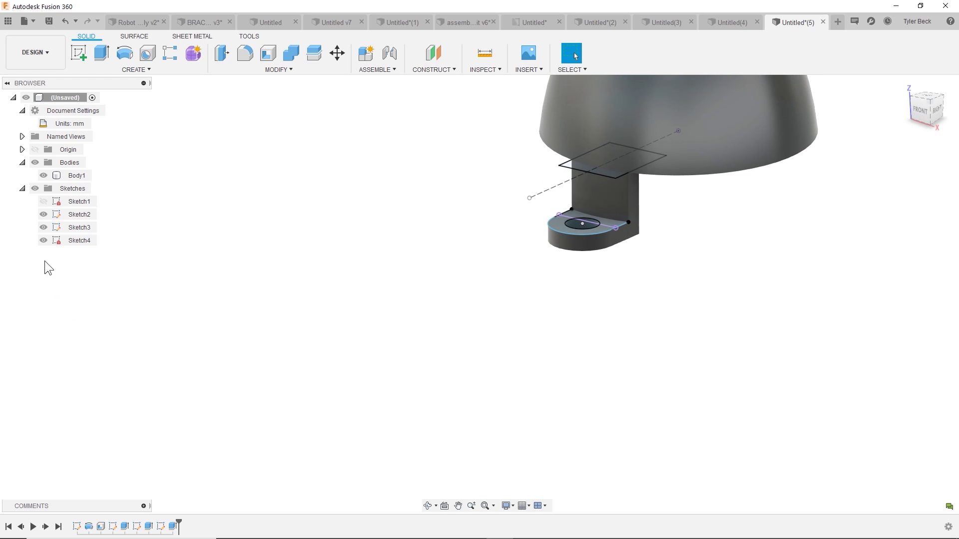
- Hide Sketch4, Sketch3 and Sketch2, return to the Home view, and search for 'PATTER'
{"action": "left_click", "coordinate": [44, 240]}
{"action": "left_click", "coordinate": [43, 227]}
{"action": "left_click", "coordinate": [43, 214]}
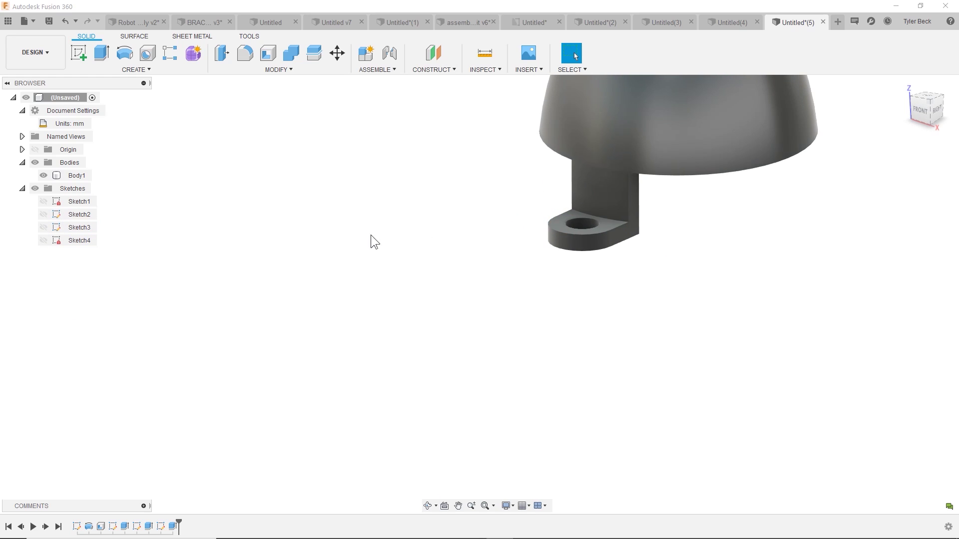
{"action": "scroll", "coordinate": [371, 234], "scroll_direction": "down", "scroll_amount": 1}
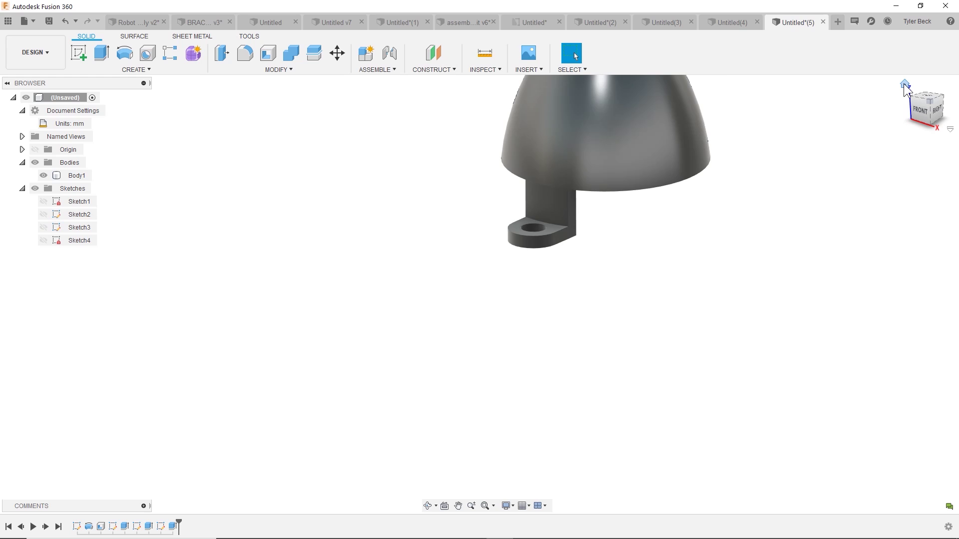
{"action": "left_click", "coordinate": [905, 83]}
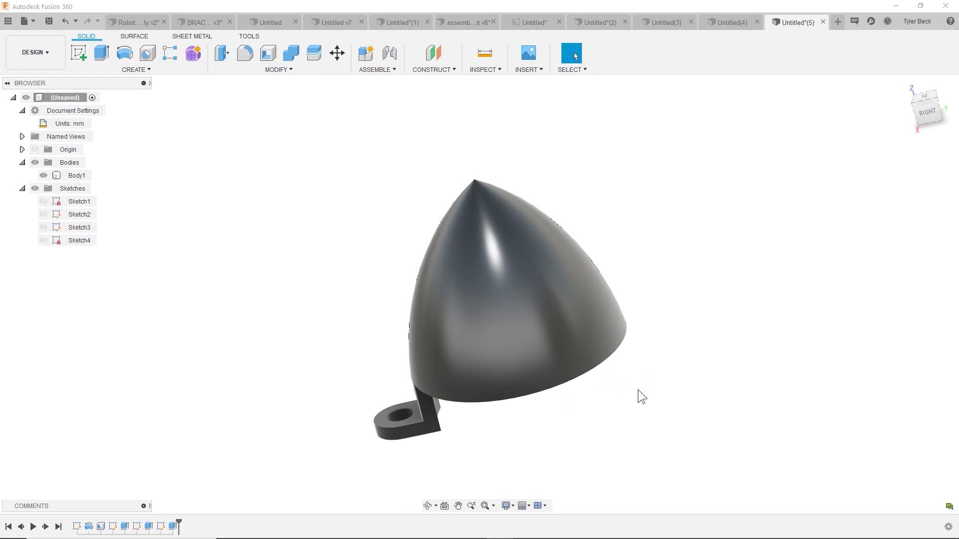
{"action": "type", "text": "s"}
{"action": "type", "text": "PATTER"}
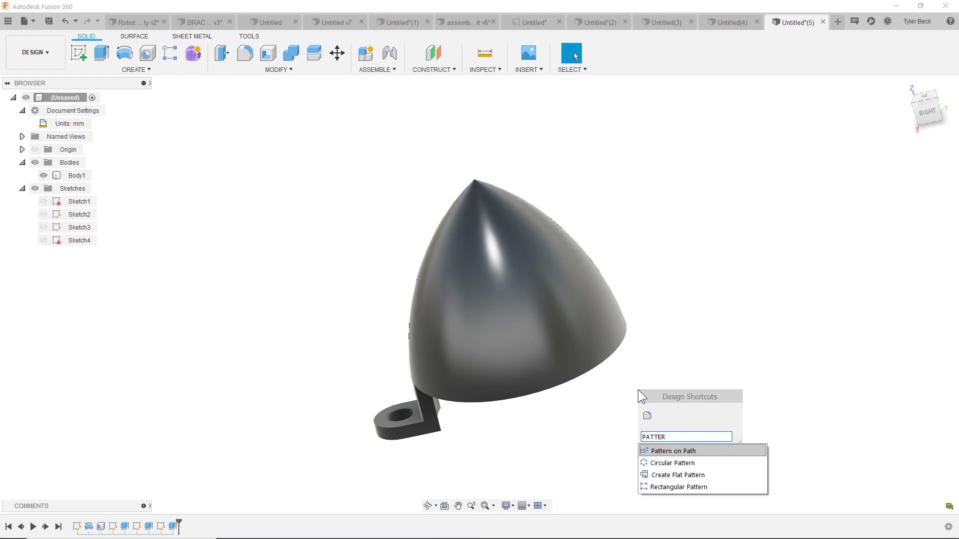
- Start a Circular Pattern of Features and select Extrude2, the hole cut and Extrude1
{"action": "left_click", "coordinate": [675, 463]}
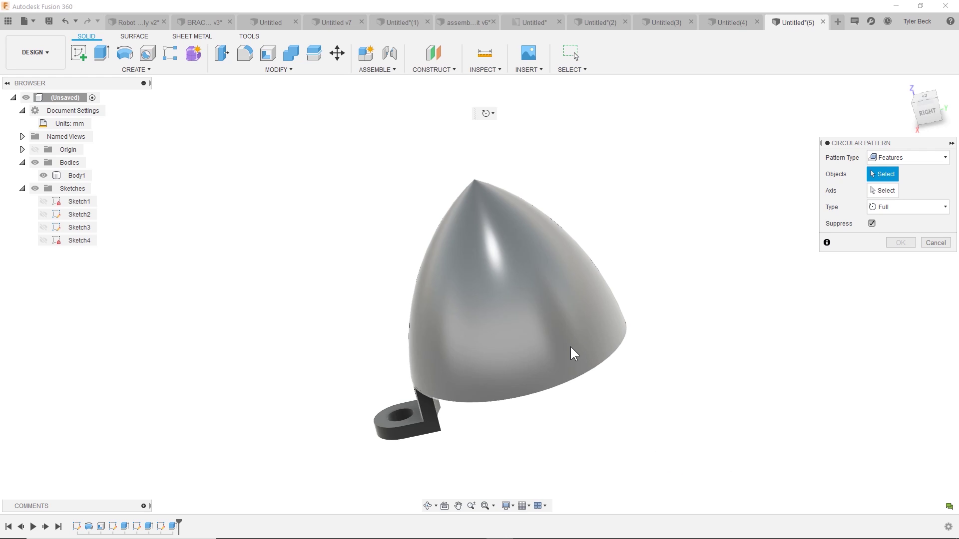
{"action": "middle_click_drag", "start_coordinate": [574, 347], "coordinate": [485, 394], "text": "shift"}
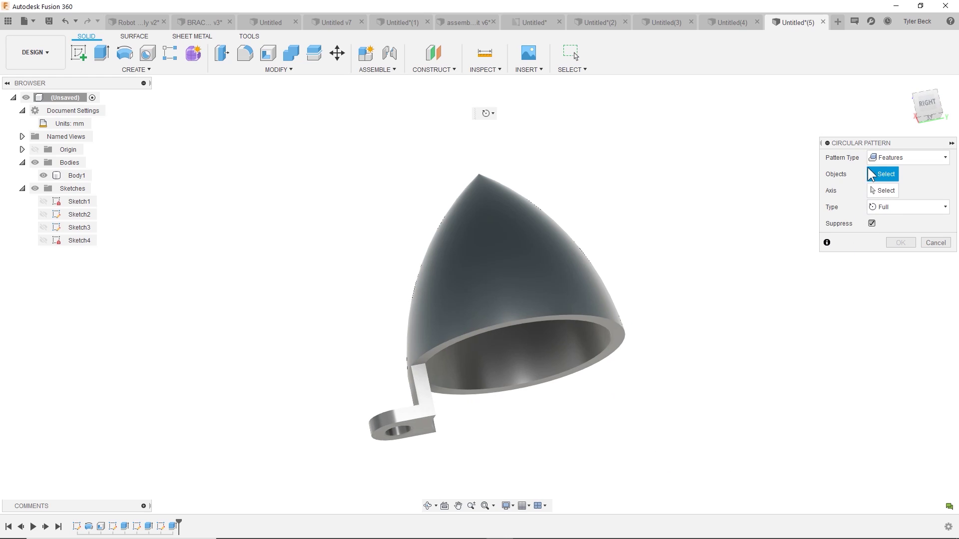
{"action": "left_click", "coordinate": [892, 158]}
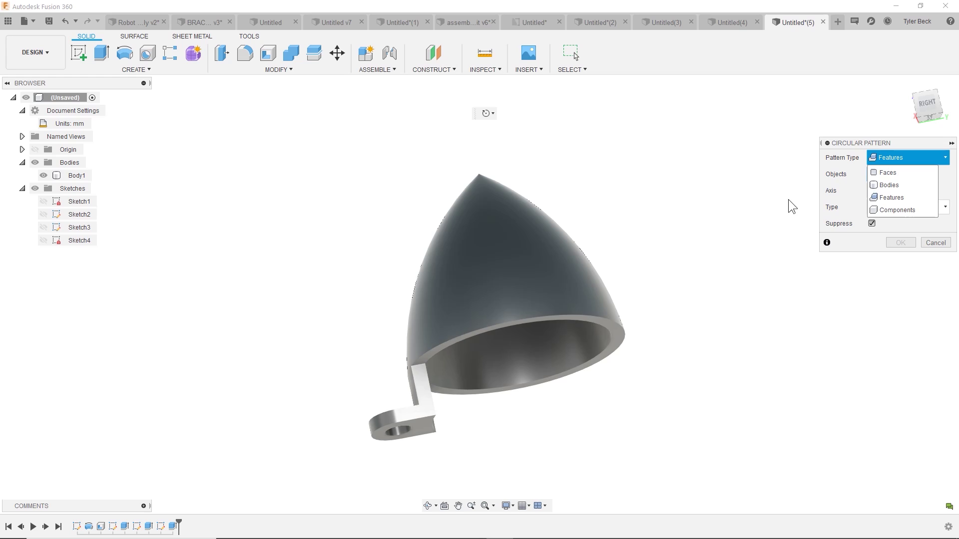
{"action": "left_click", "coordinate": [871, 197]}
{"action": "left_click", "coordinate": [148, 526]}
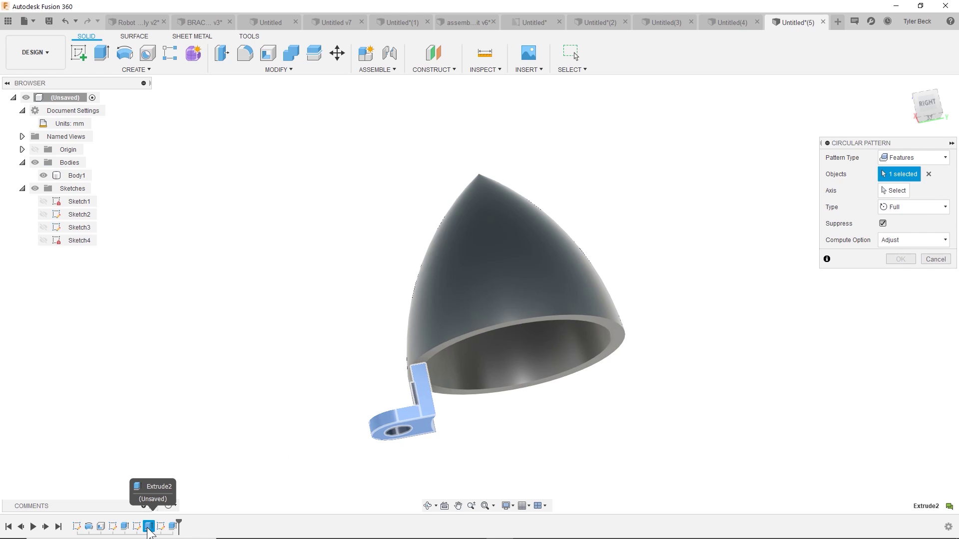
{"action": "left_click", "coordinate": [172, 526]}
{"action": "middle_click_drag", "start_coordinate": [343, 295], "coordinate": [235, 430], "text": "shift"}
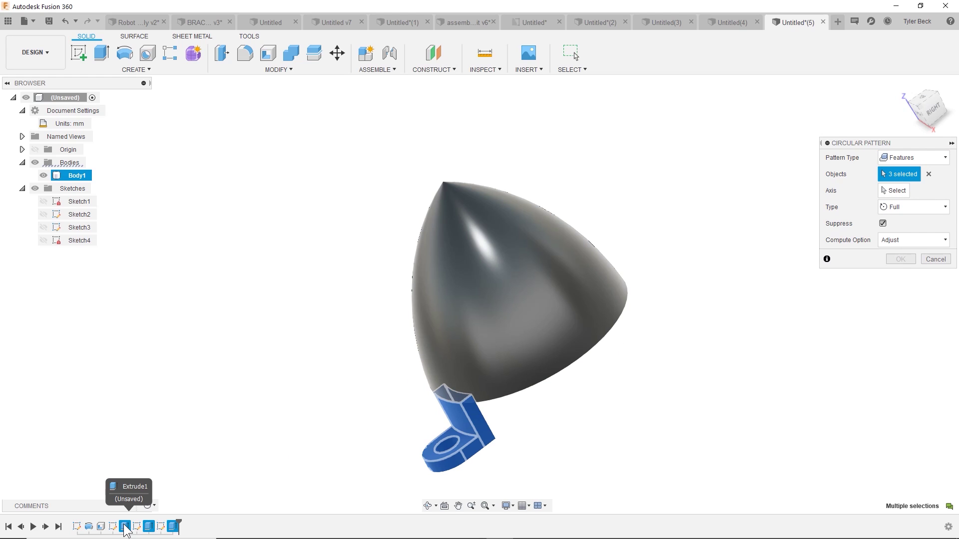
{"action": "left_click", "coordinate": [124, 526]}
{"action": "middle_click_drag", "start_coordinate": [291, 368], "coordinate": [387, 339], "text": "shift"}
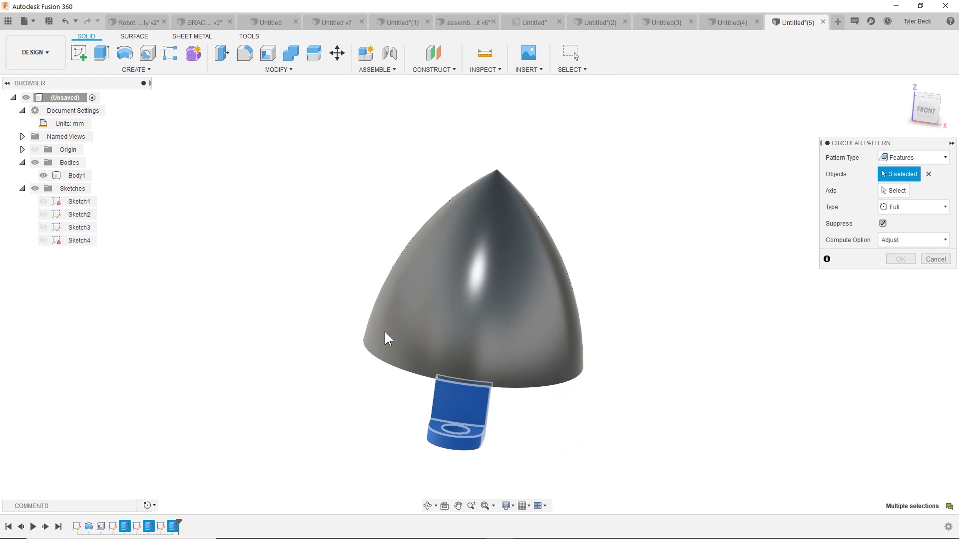
- Use the dome's rim as the pattern axis, set quantity 4, and confirm
{"action": "left_click", "coordinate": [902, 193]}
{"action": "middle_click_drag", "start_coordinate": [601, 317], "coordinate": [498, 372], "text": "shift"}
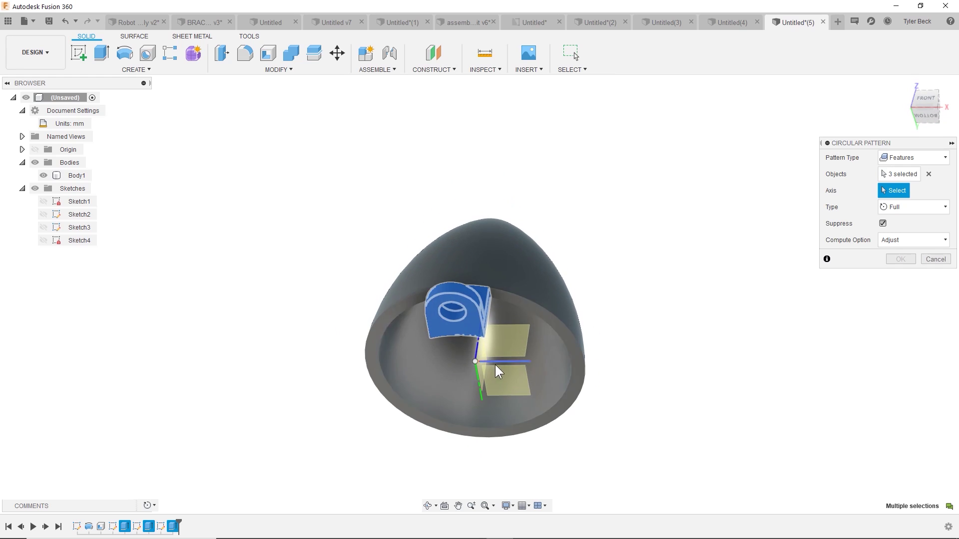
{"action": "left_click", "coordinate": [514, 301]}
{"action": "middle_click_drag", "start_coordinate": [591, 306], "coordinate": [604, 361], "text": "shift"}
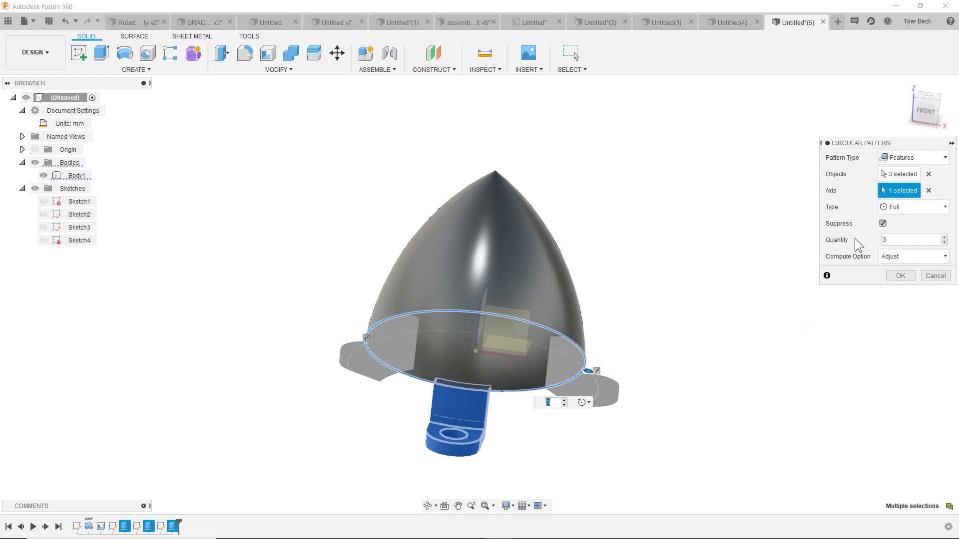
{"action": "left_click", "coordinate": [945, 237]}
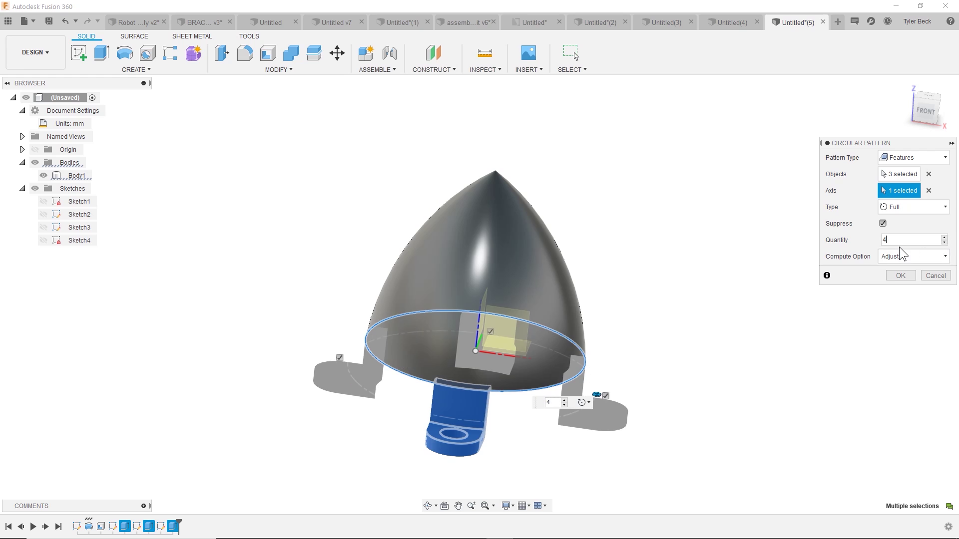
{"action": "left_click", "coordinate": [901, 276]}
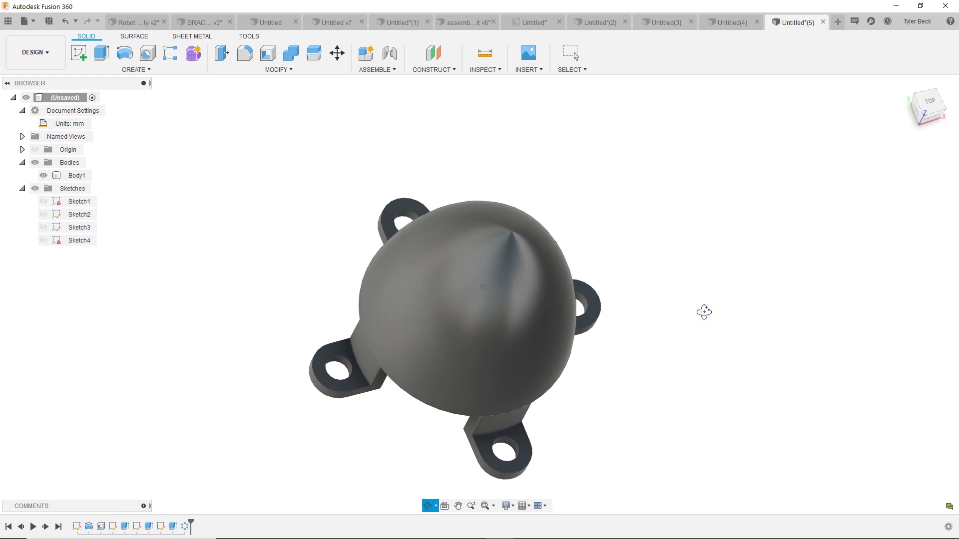